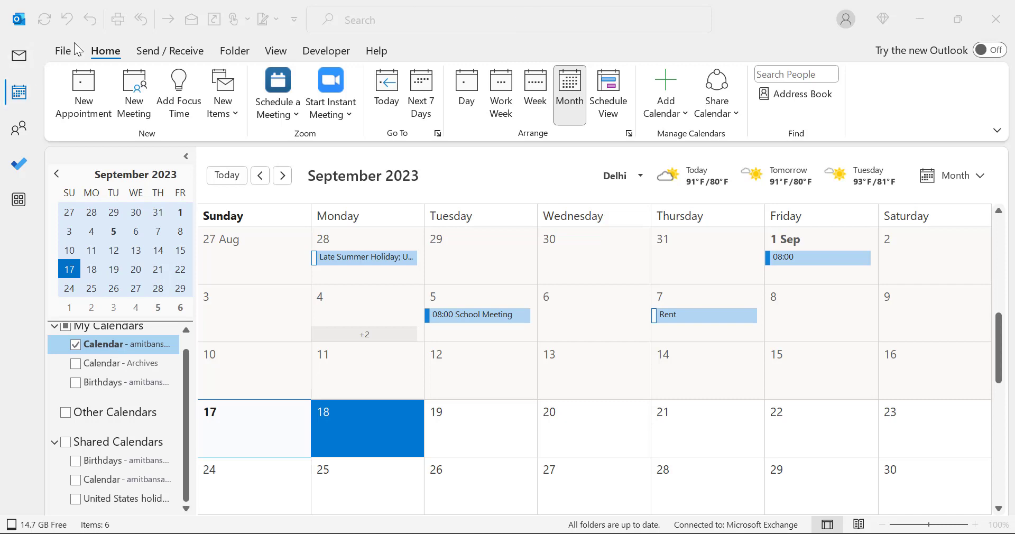
- Set the default duration for new appointments and meetings to 2 hours in the calendar options
click(62, 50)
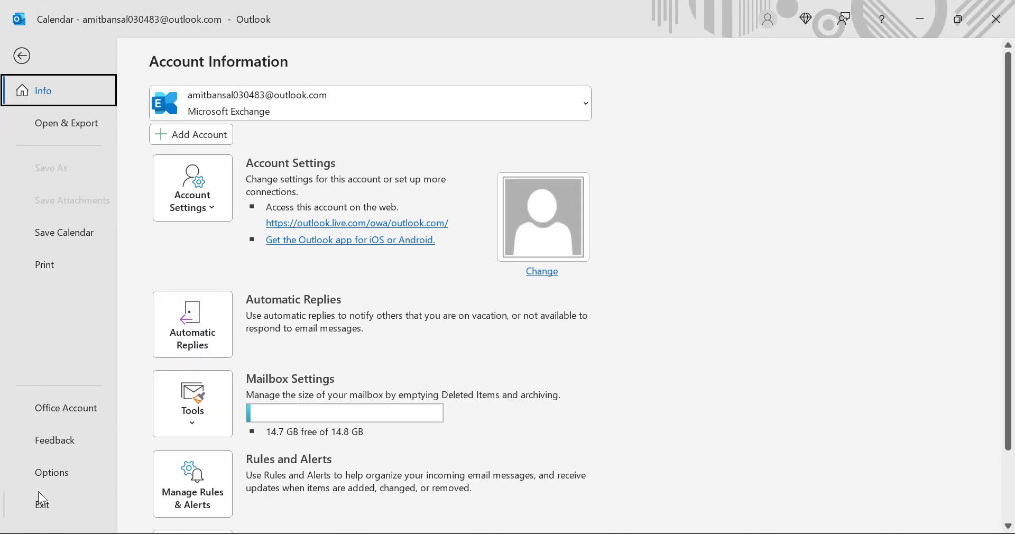
click(50, 473)
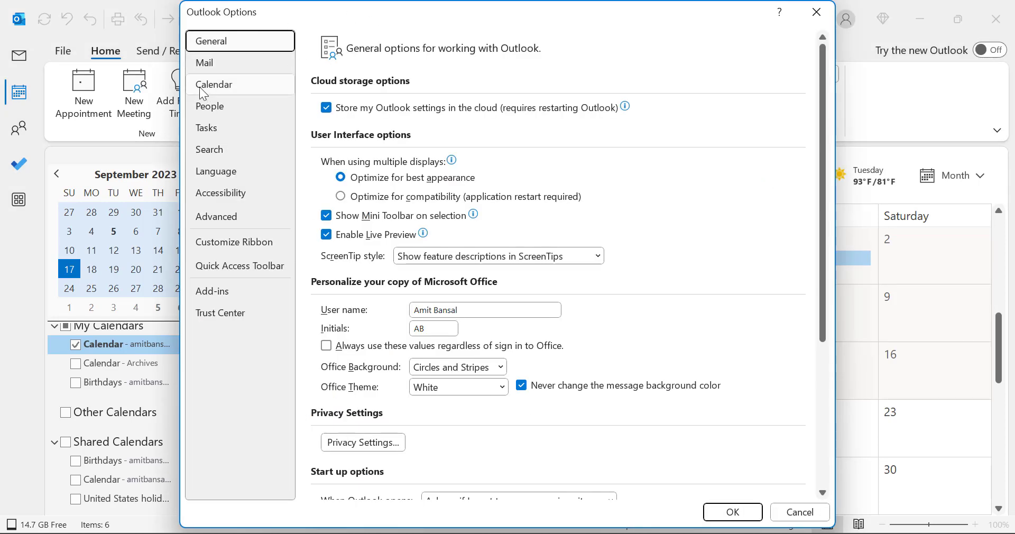
click(217, 86)
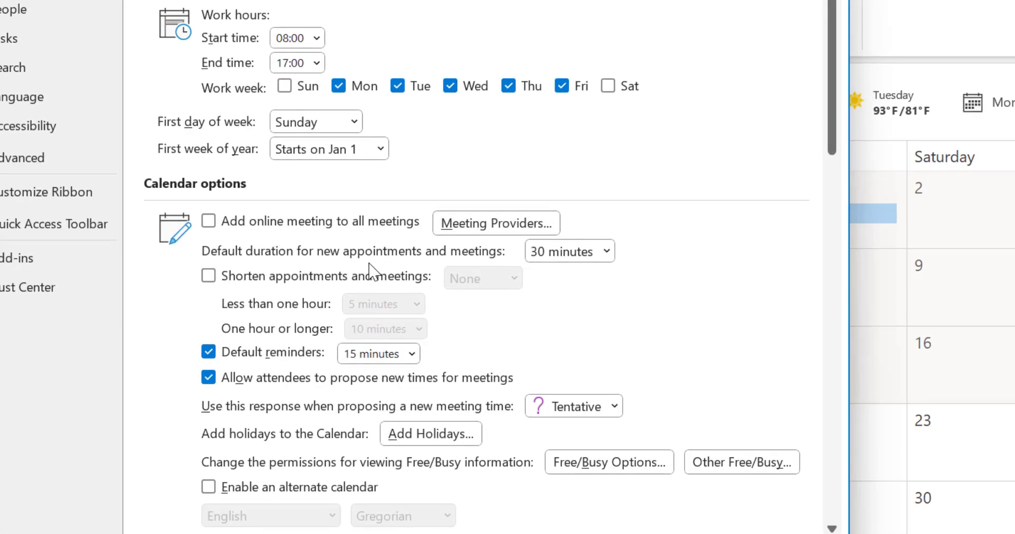
click(613, 252)
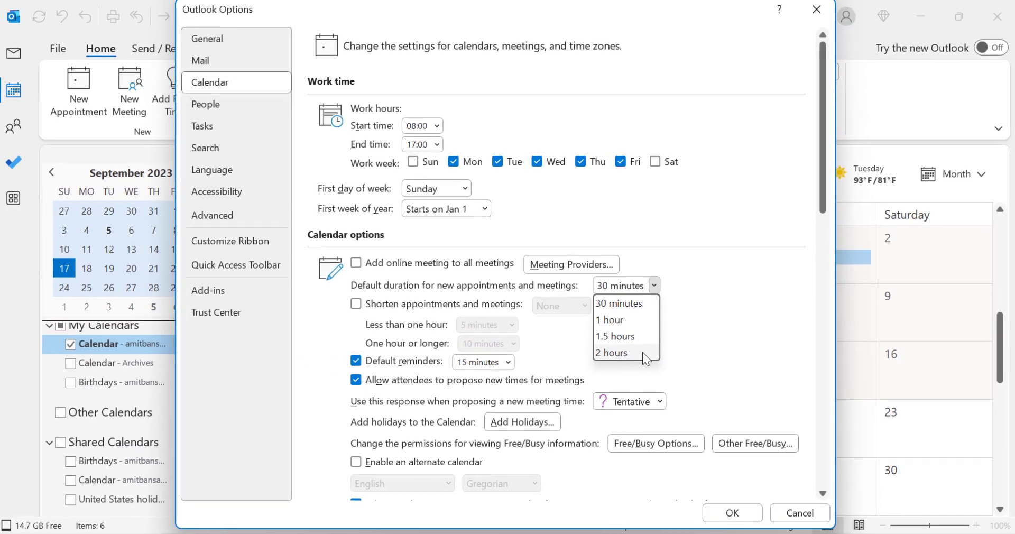
click(591, 342)
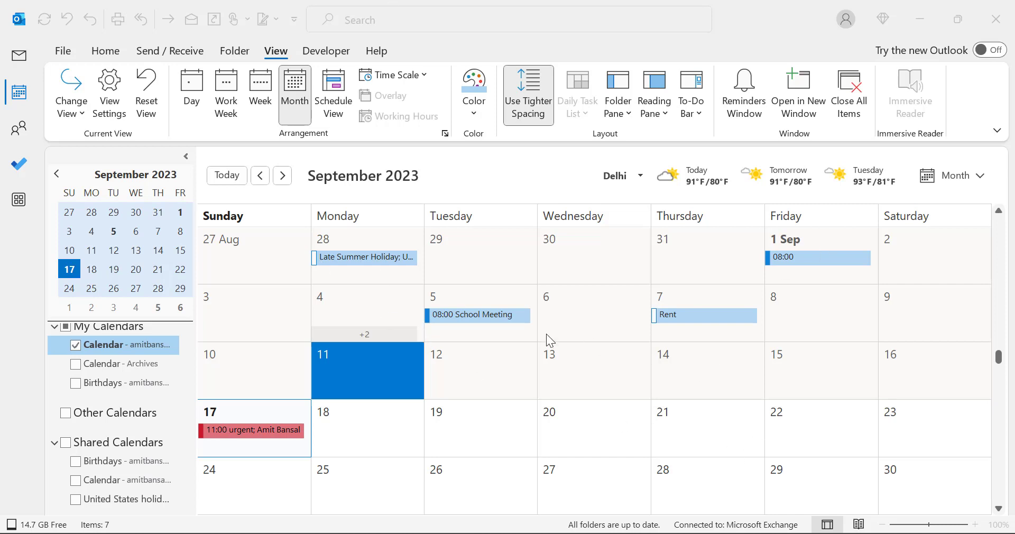
- Browse the month view from September through November 2023 and back, examining how the appointments are colored
key(Down)
key(Down)
key(Down)
key(Down)
key(Down)
key(Down)
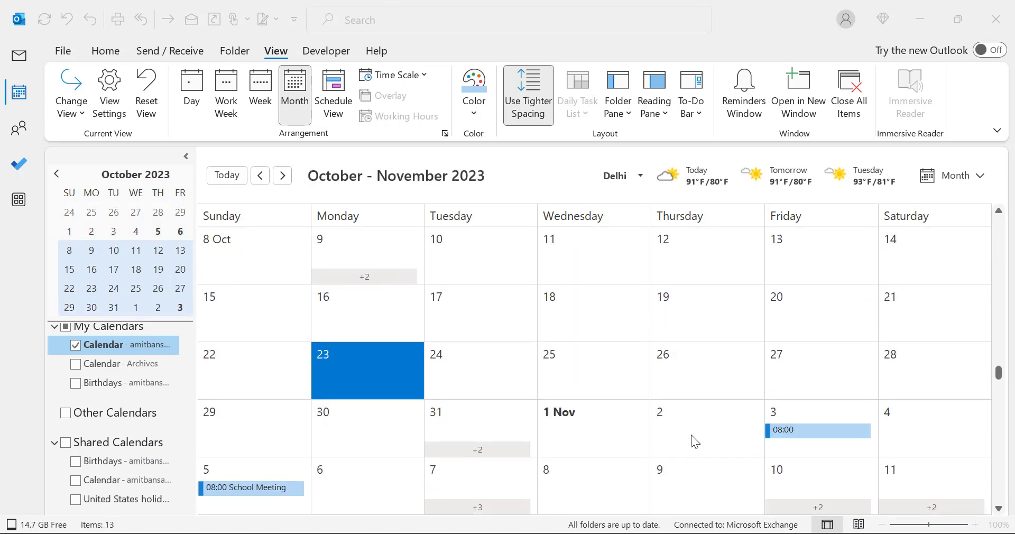
key(Down)
key(Down)
key(Down)
key(Up)
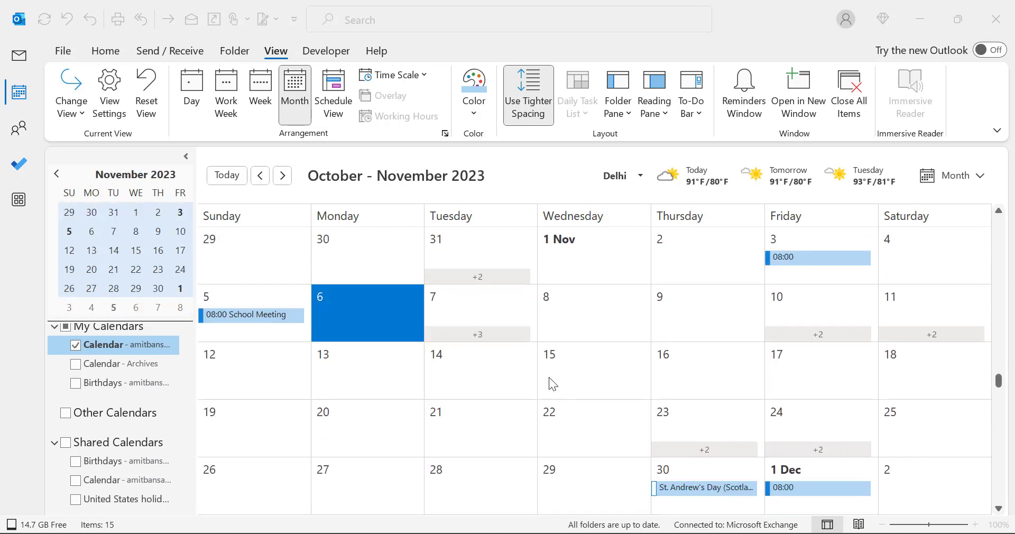
key(Up)
key(Up)
key(Up)
key(Up)
key(Up)
key(Up)
key(Up)
key(Up)
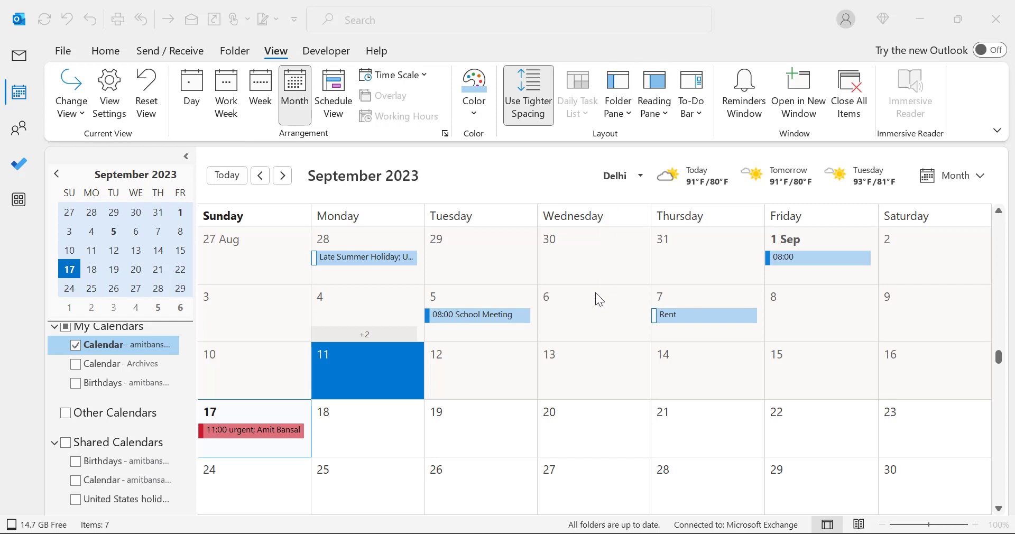
- Add a conditional formatting rule named Rent with the Light Green color to the calendar view
click(282, 56)
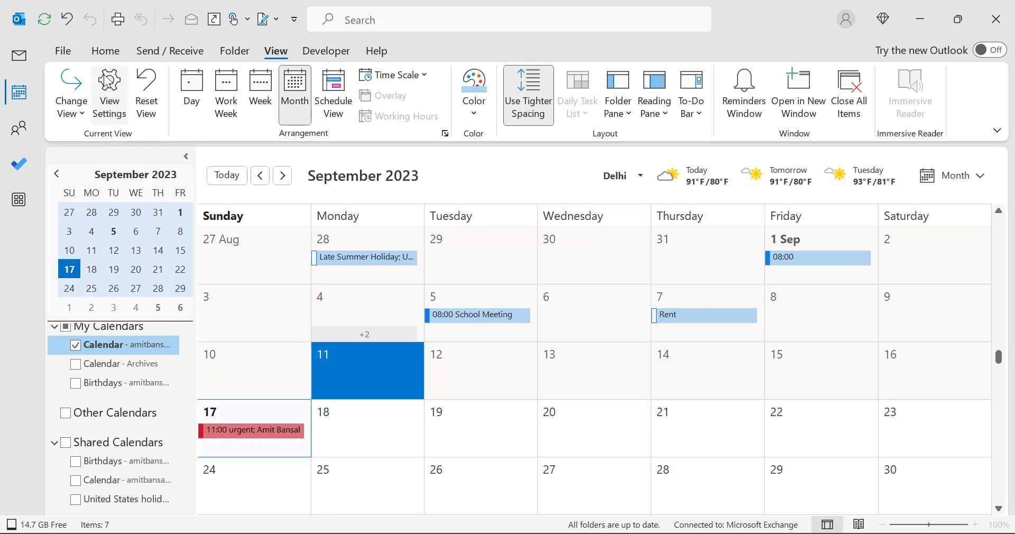
click(109, 93)
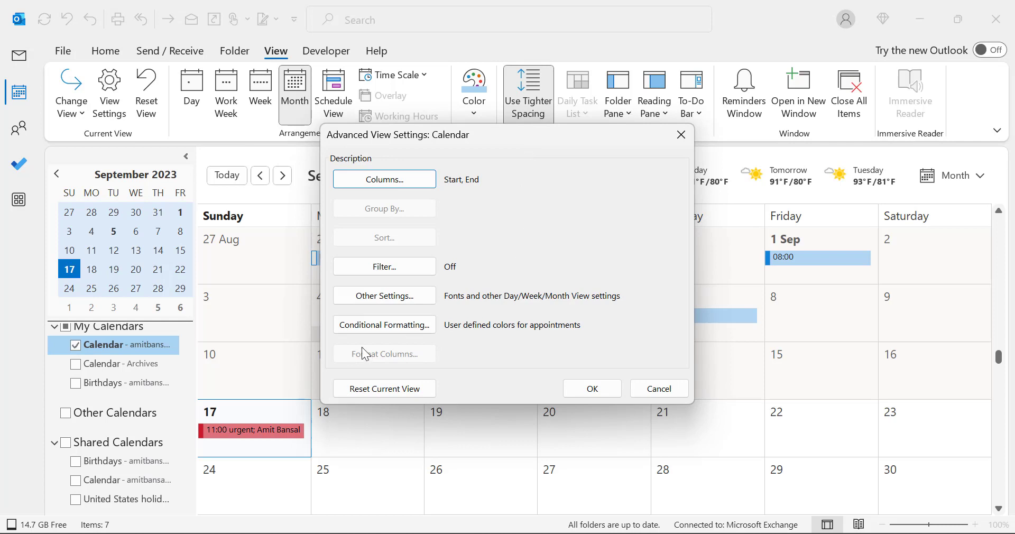
click(378, 331)
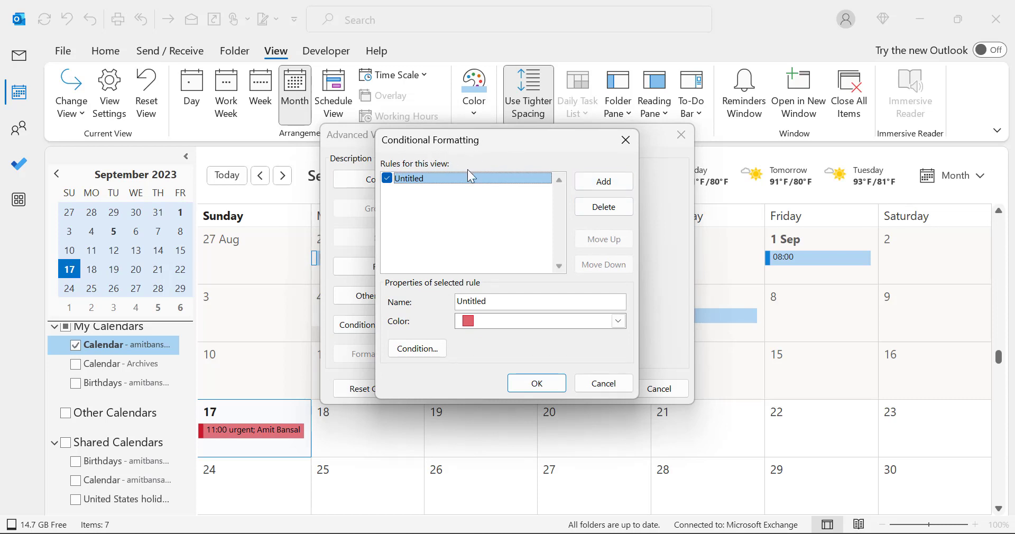
click(605, 183)
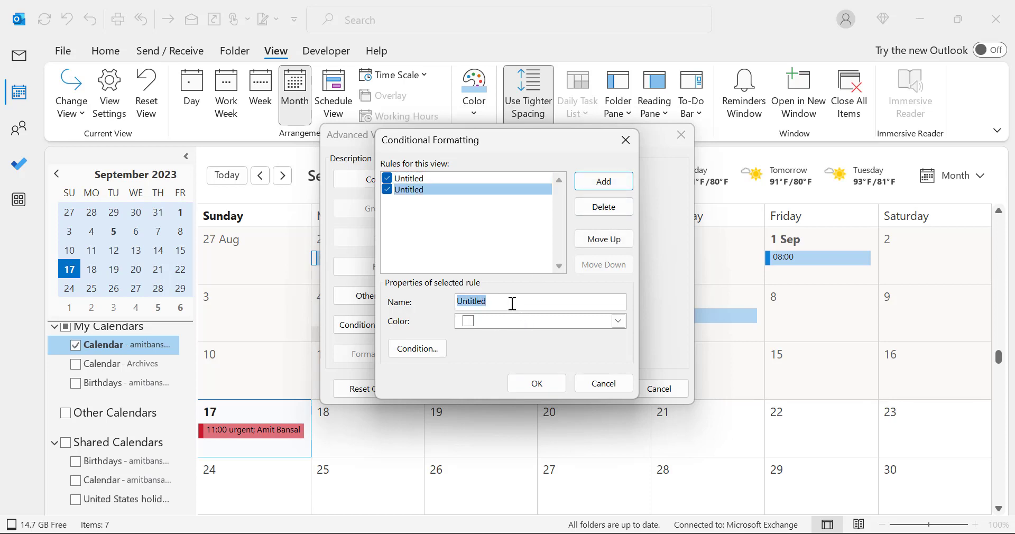
text(Rent)
click(619, 321)
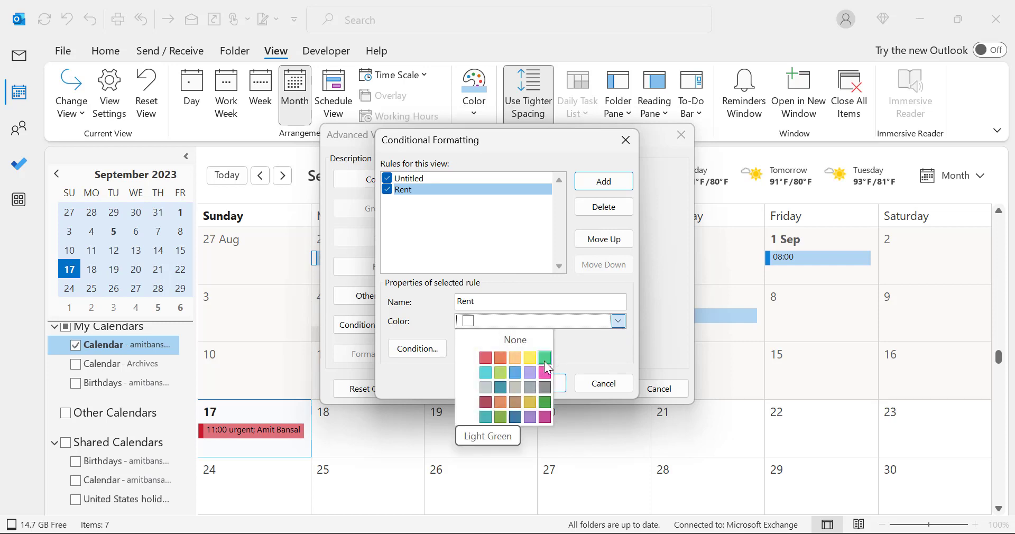
click(542, 360)
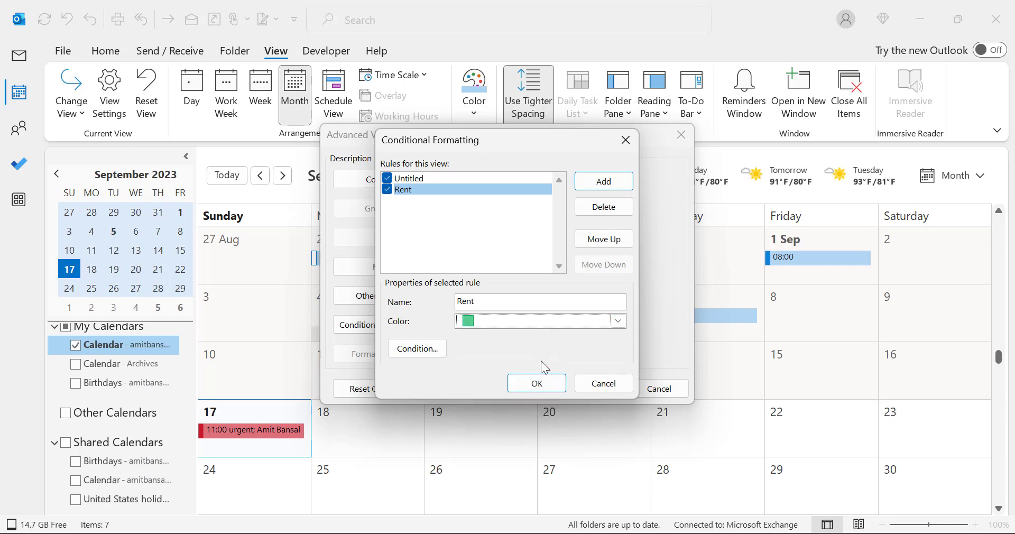
- Set the Rent rule's condition to match the word Rent in the subject field only, and apply the view settings
click(427, 354)
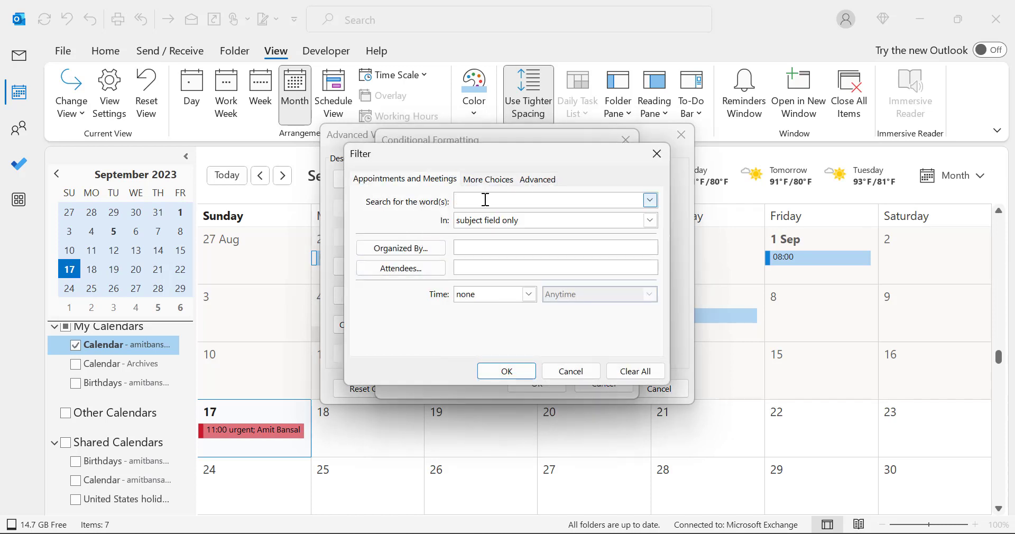
text(Rent)
click(515, 376)
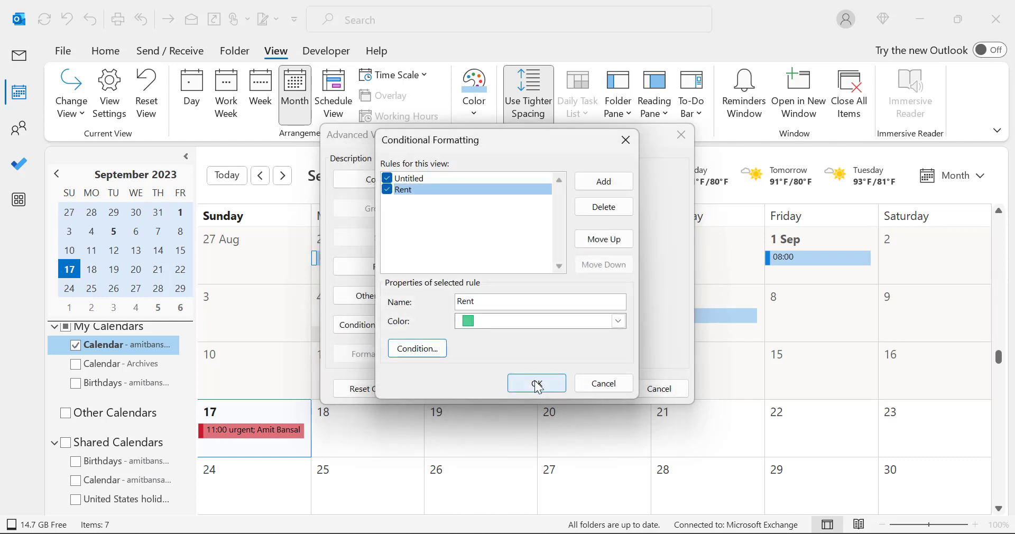
click(536, 383)
click(604, 392)
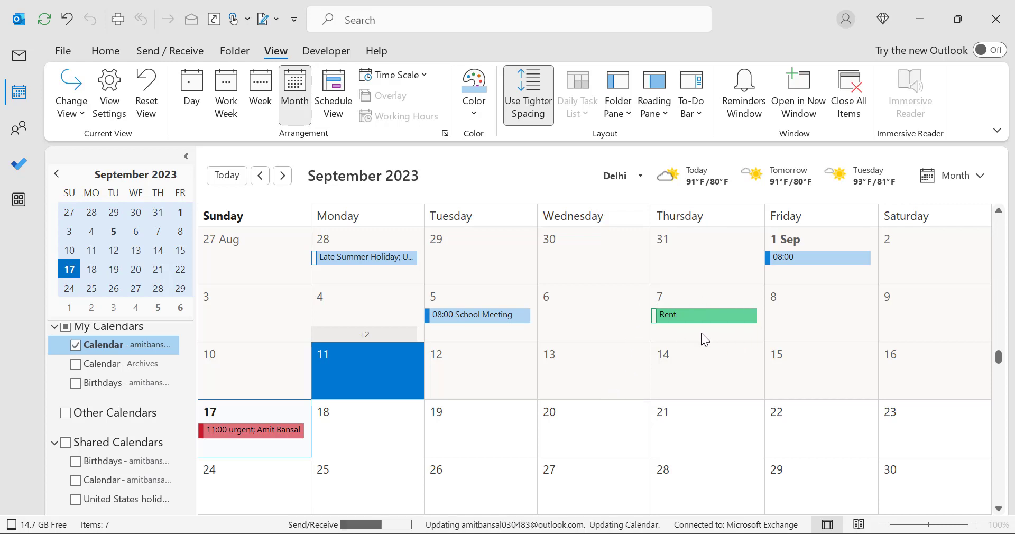
- Examine the coloring of the Rent appointments in the following months through December 2023
scroll(701, 334, down, 3)
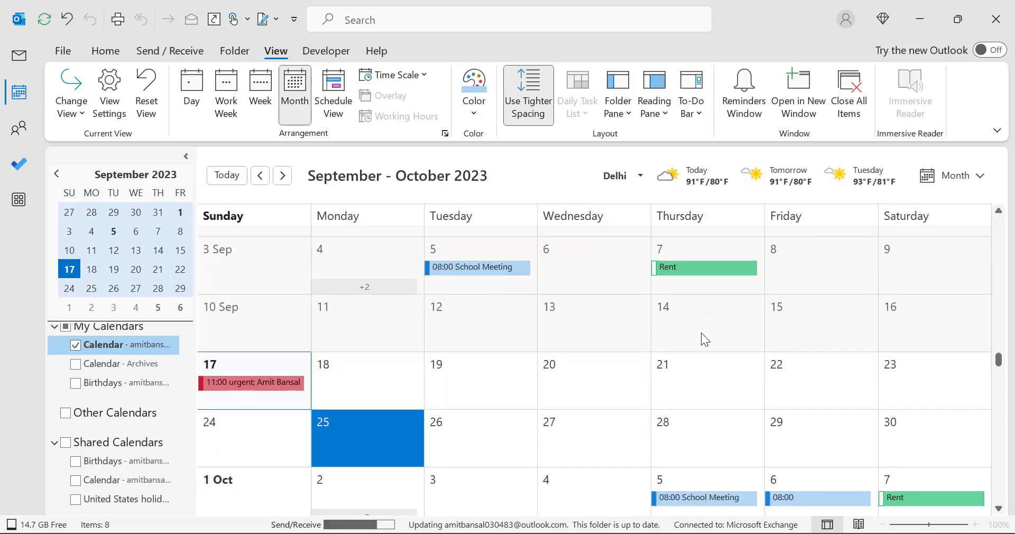
scroll(701, 332, down, 7)
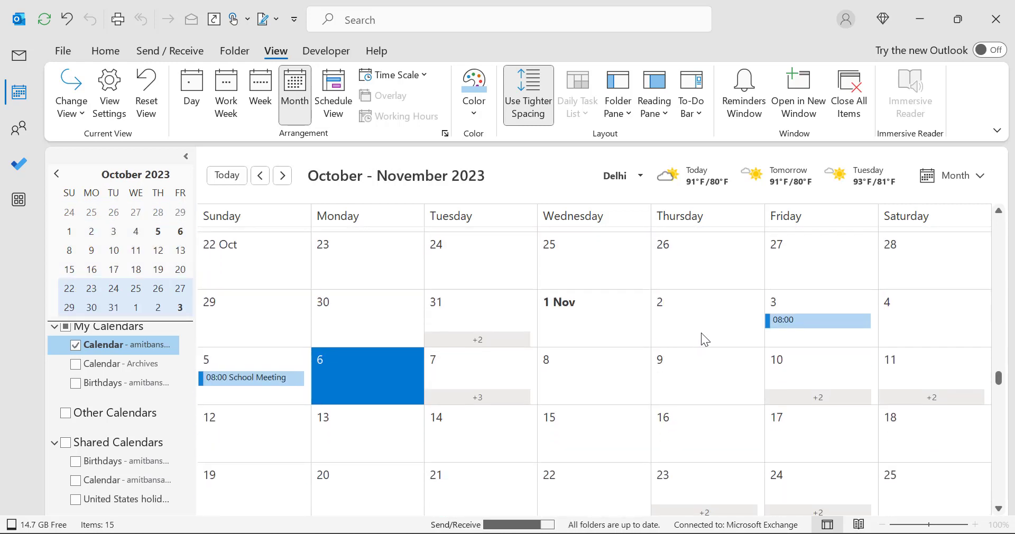
scroll(702, 333, down, 3)
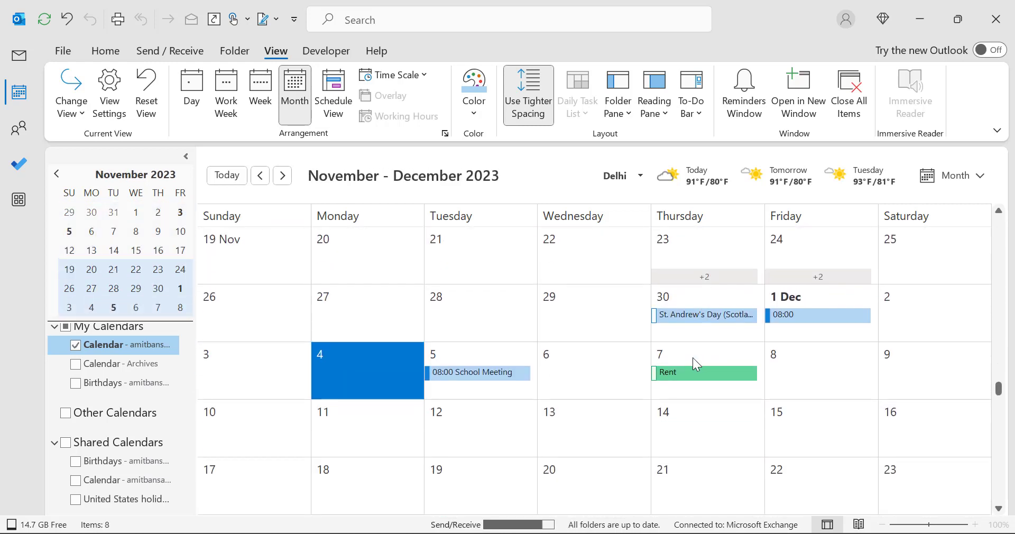
mouse_move(674, 373)
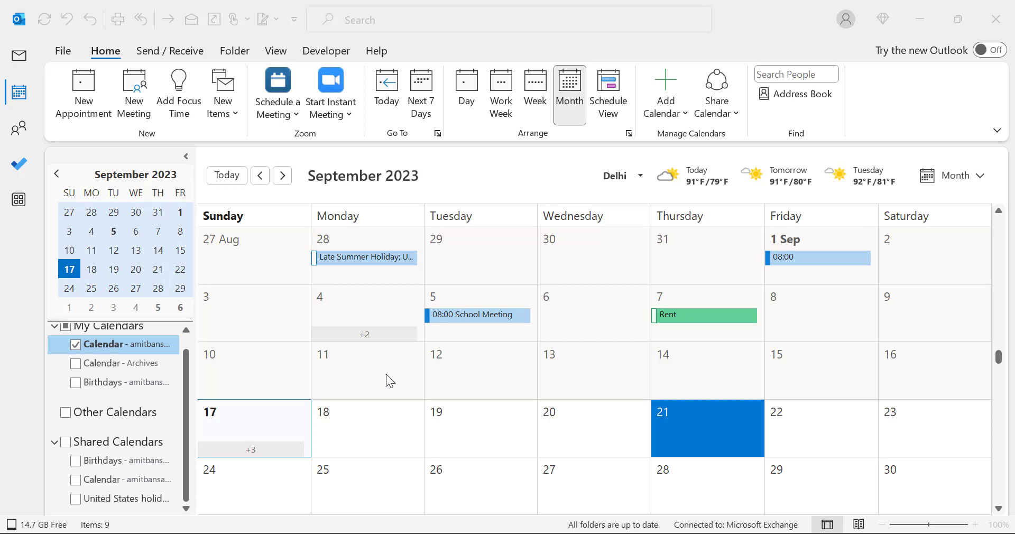
- Change the calendar's overall color to green
click(458, 430)
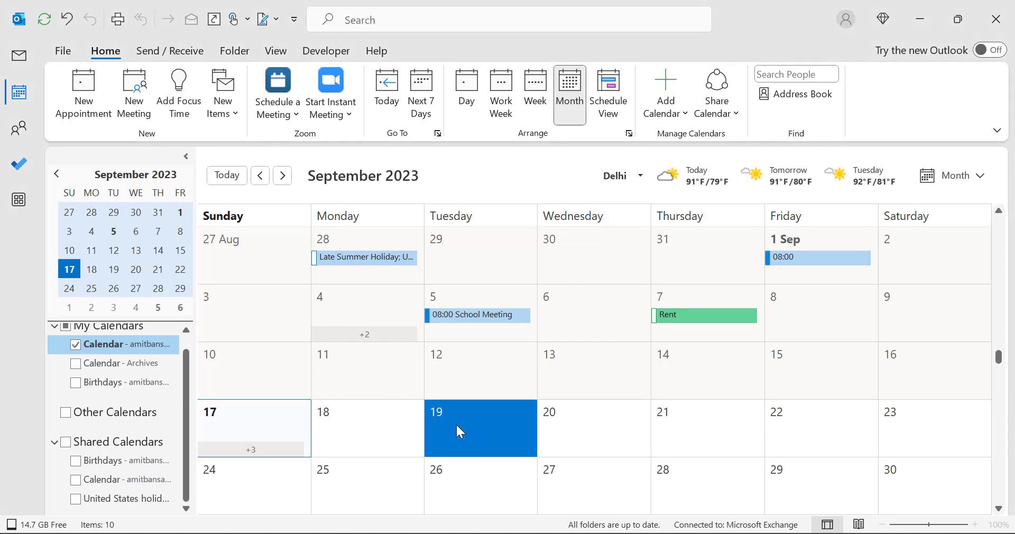
click(565, 419)
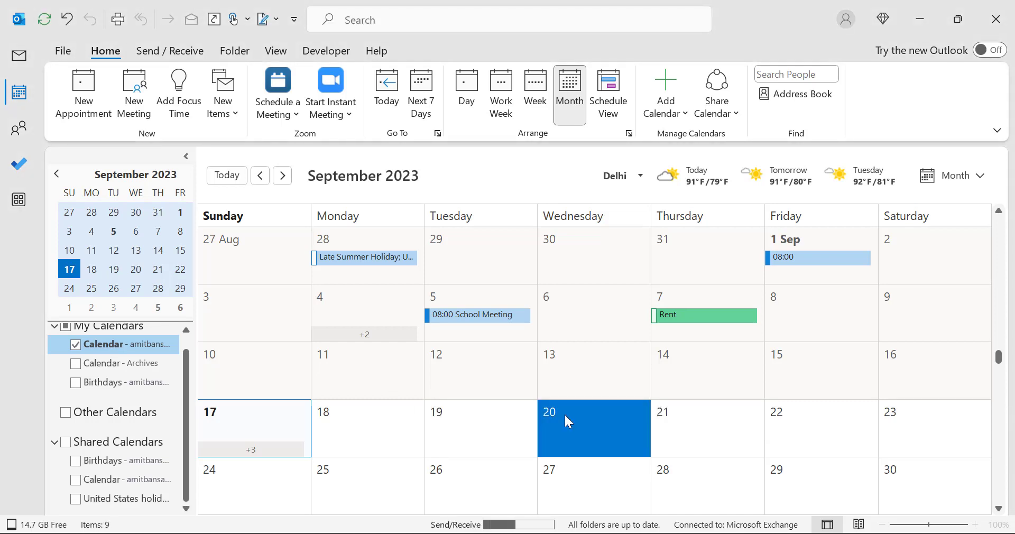
right_click(565, 415)
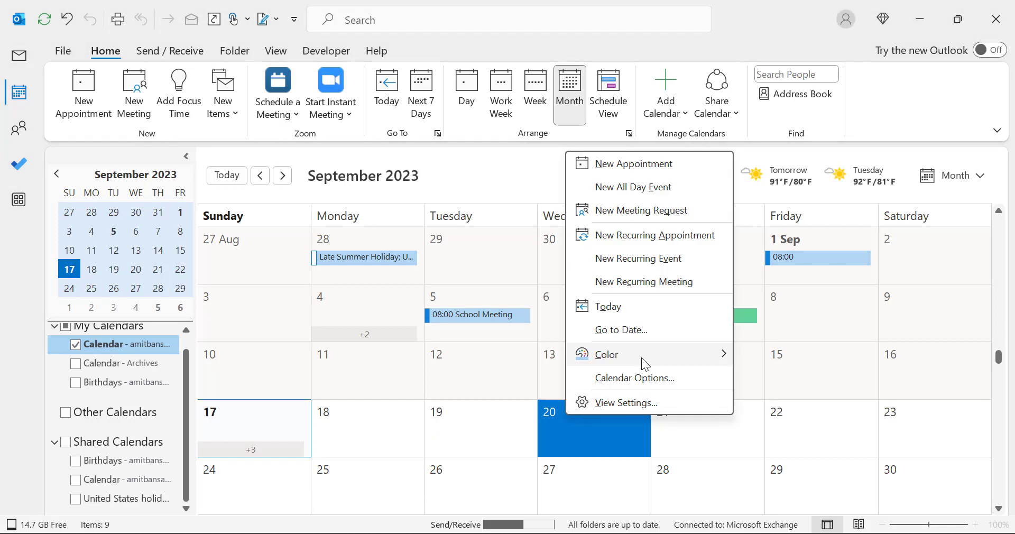
mouse_move(642, 358)
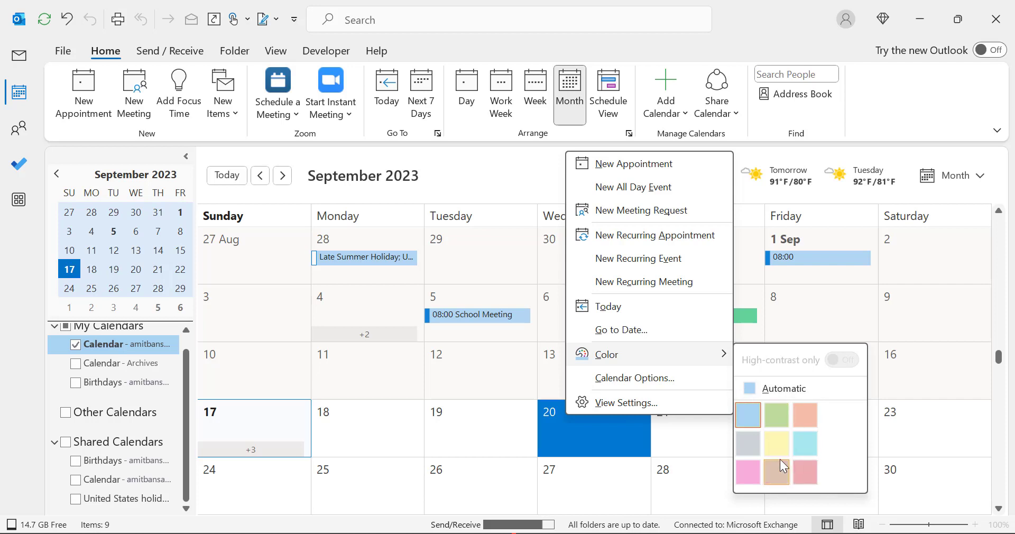
click(776, 417)
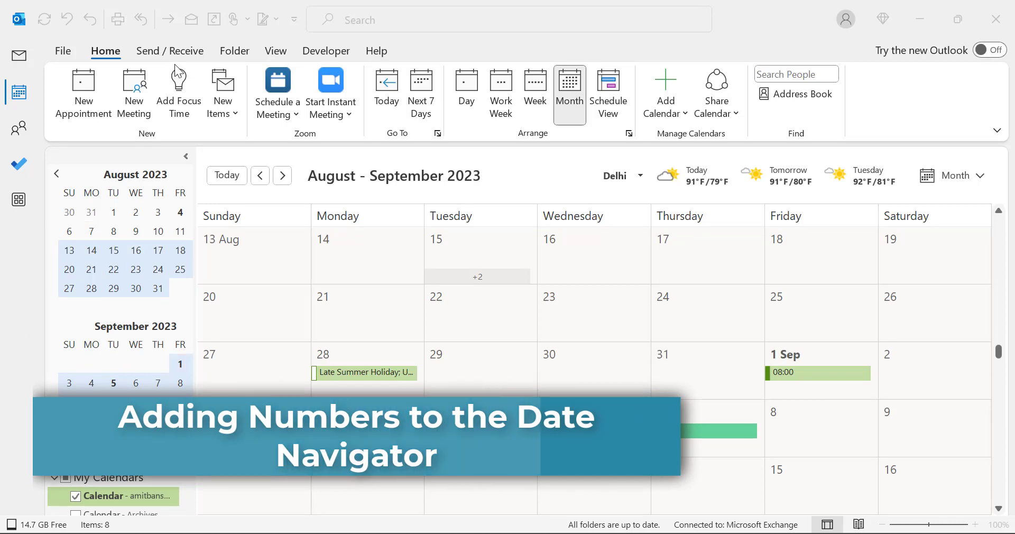
- Turn on week numbers in the month view and the Date Navigator, and check them across the following months
click(62, 51)
click(49, 476)
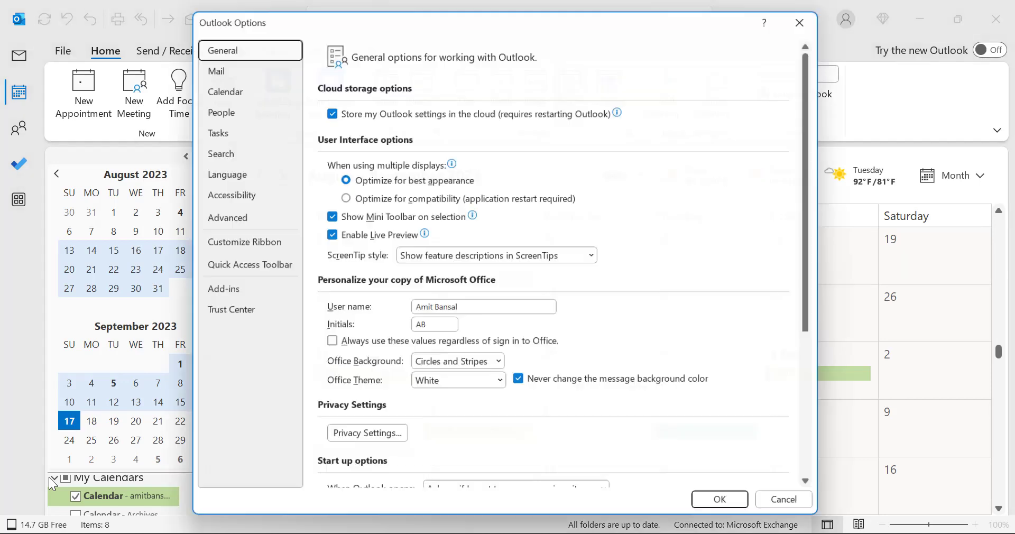
click(234, 85)
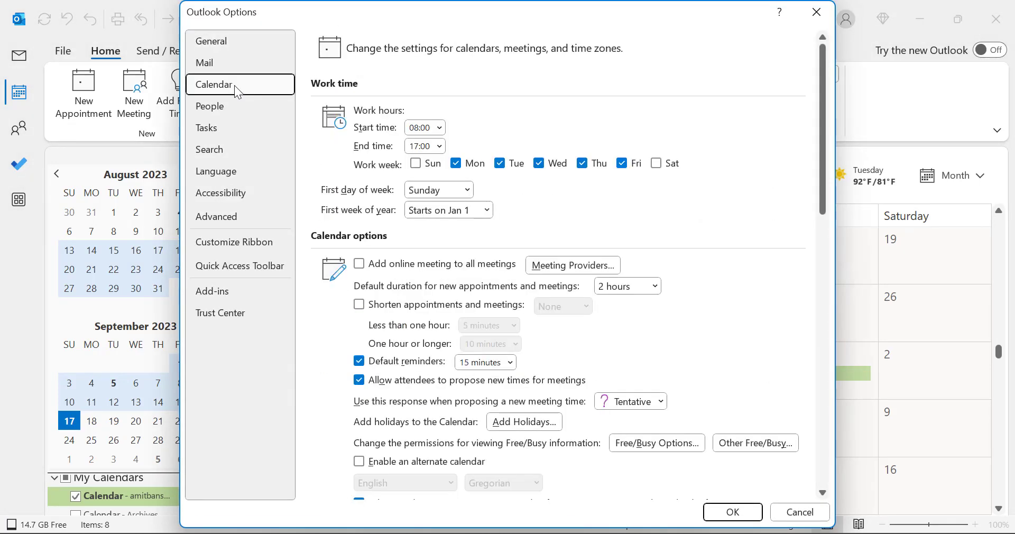
scroll(598, 252, down, 1)
scroll(601, 252, down, 5)
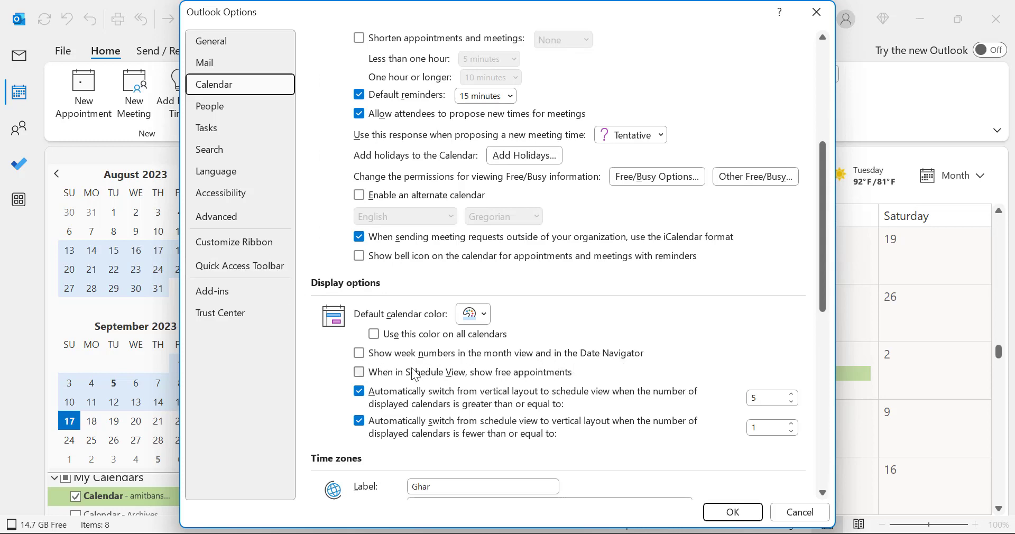
click(360, 355)
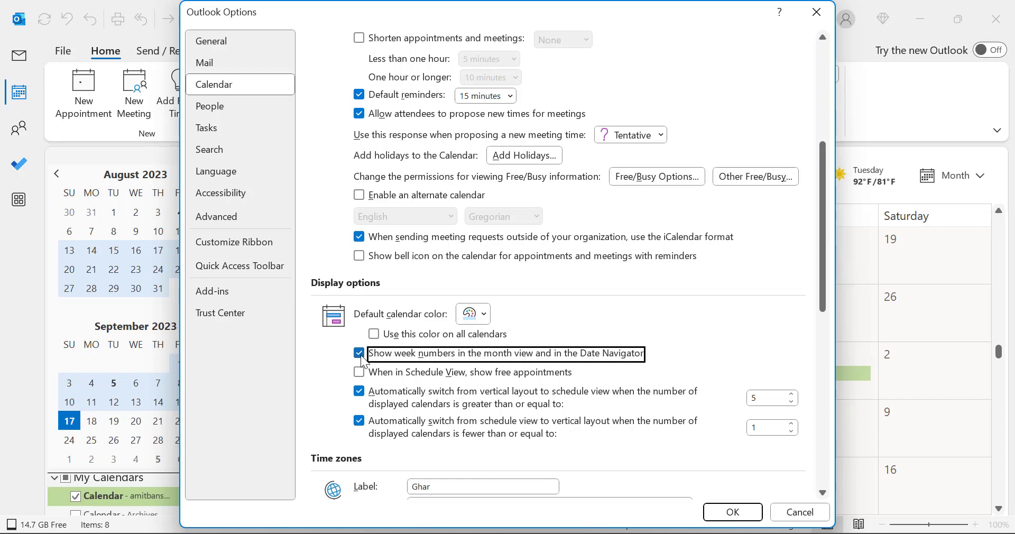
click(730, 512)
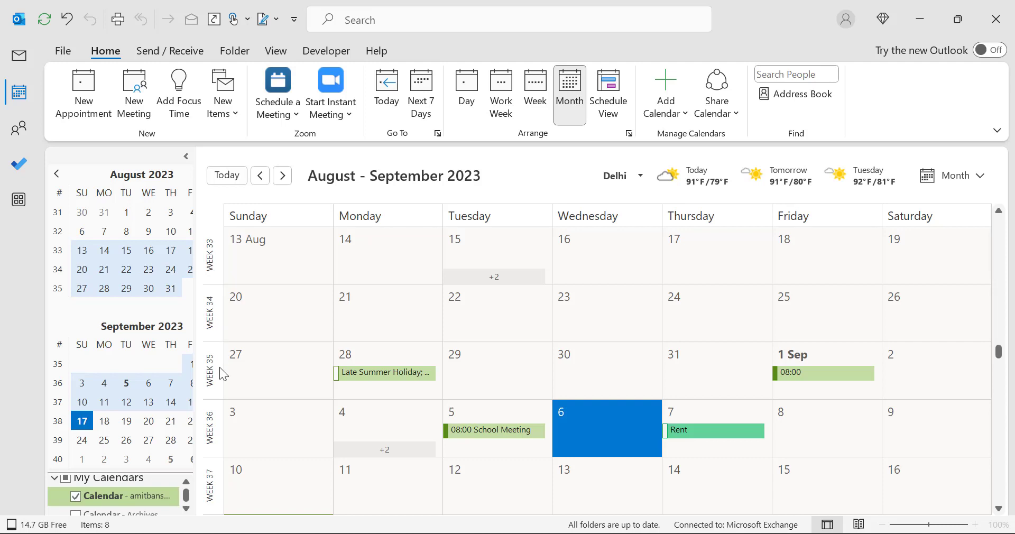
scroll(572, 340, down, 12)
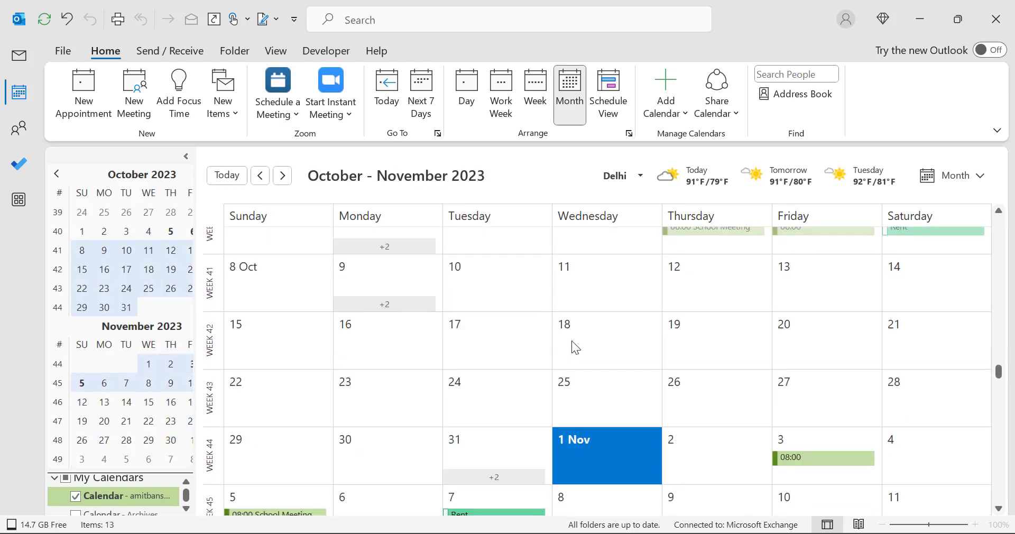
scroll(573, 341, down, 6)
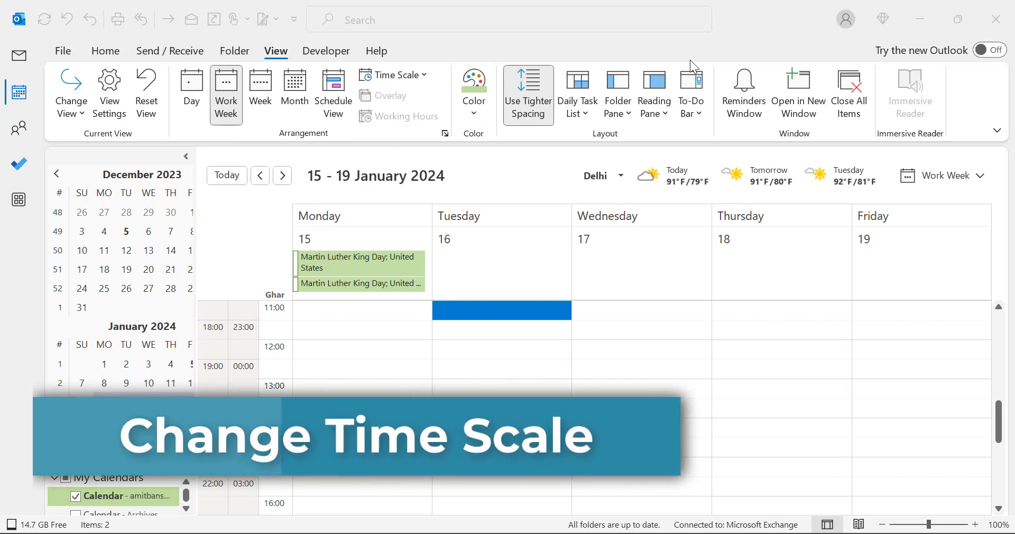
- Switch the calendar to the work week arrangement and set its time scale to 60 minutes
click(230, 83)
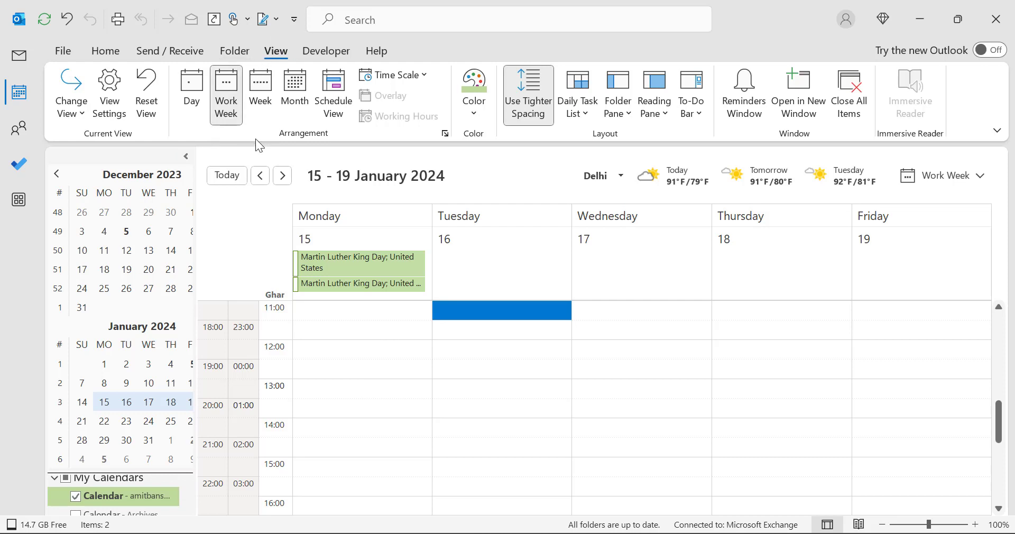
click(420, 78)
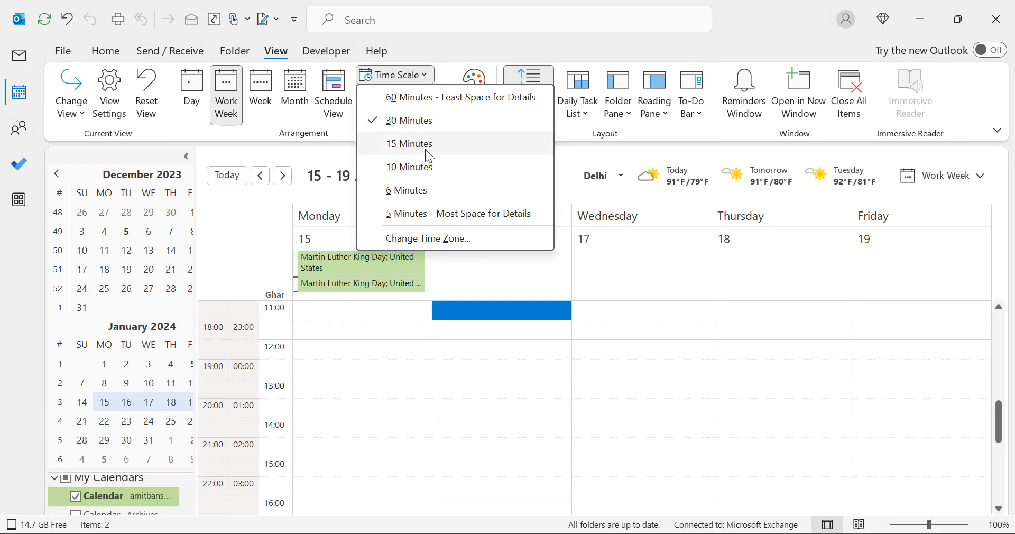
click(445, 103)
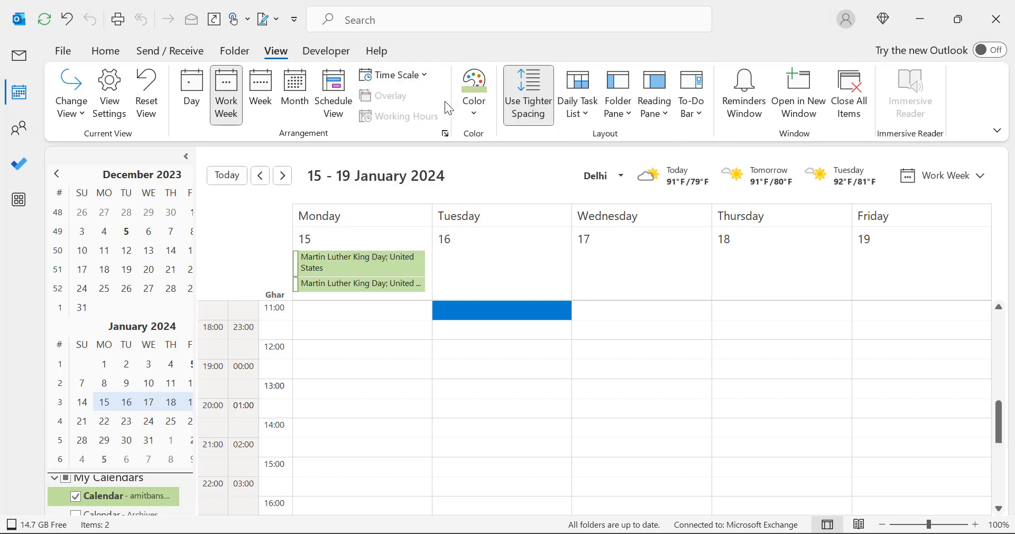
click(418, 76)
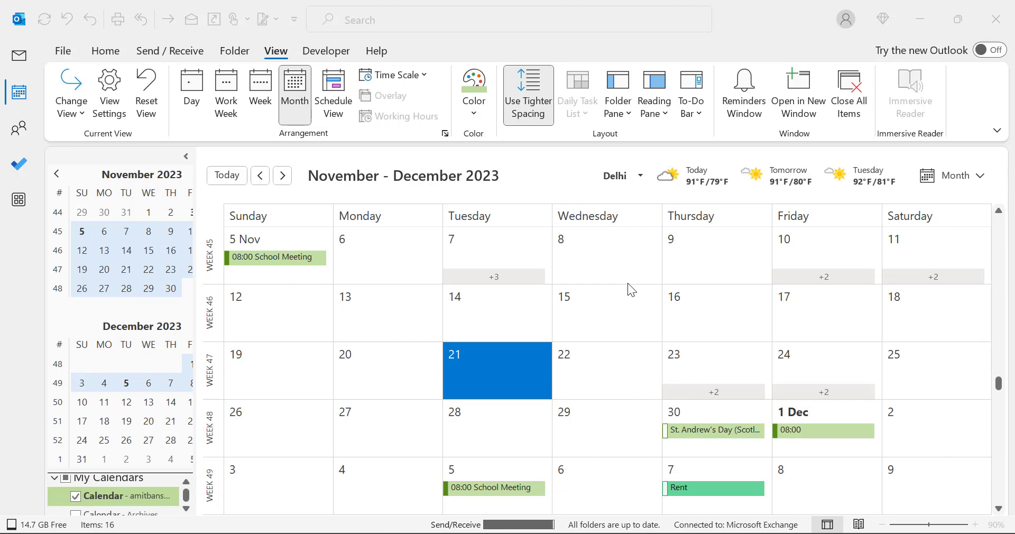
- Set the Office theme to Black in the Office account settings and return to the calendar
click(63, 51)
click(64, 407)
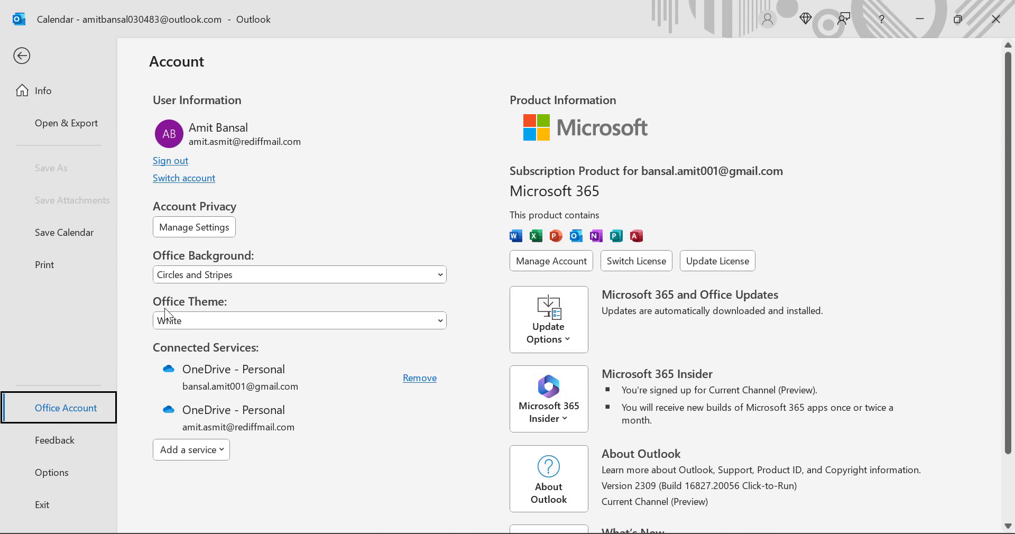
click(411, 322)
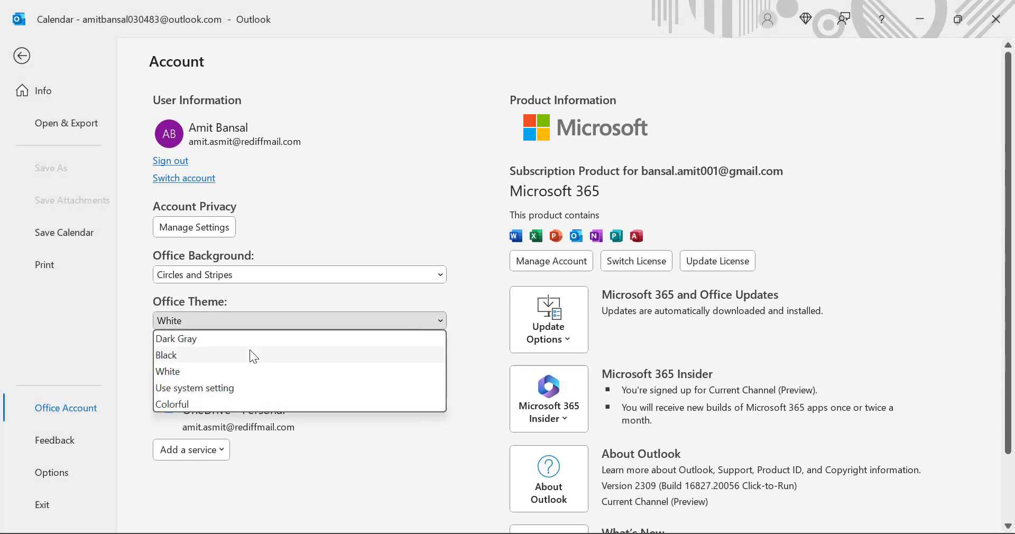
click(212, 352)
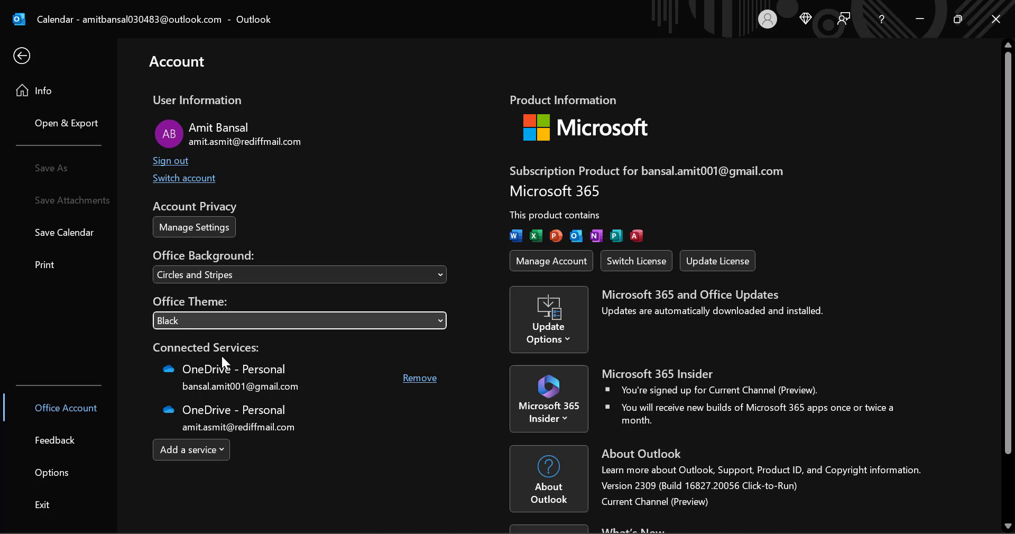
click(22, 57)
scroll(670, 404, up, 2)
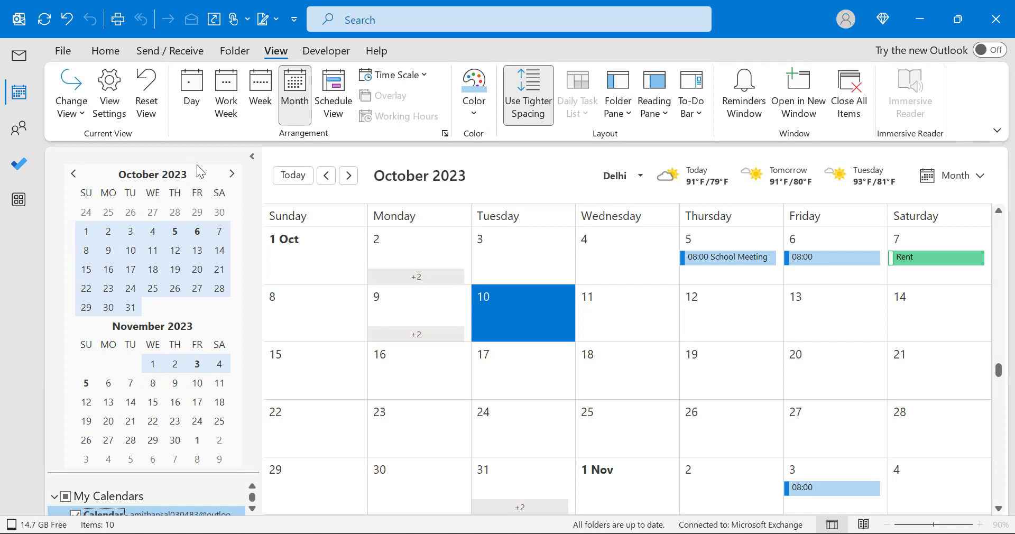
- Compare the October 2023 calendar in the Day, Work Week, Week and Month arrangements
click(285, 52)
click(202, 99)
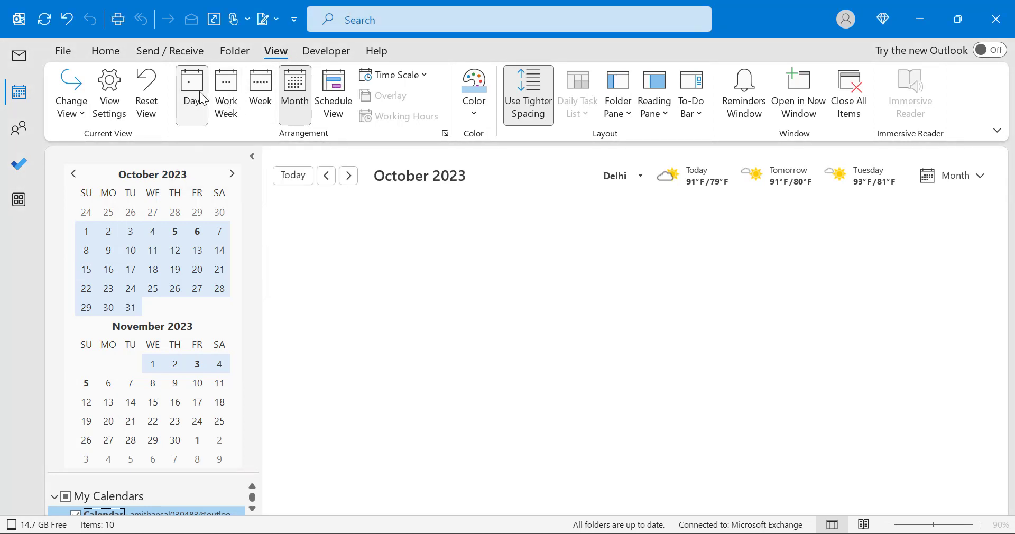
click(226, 103)
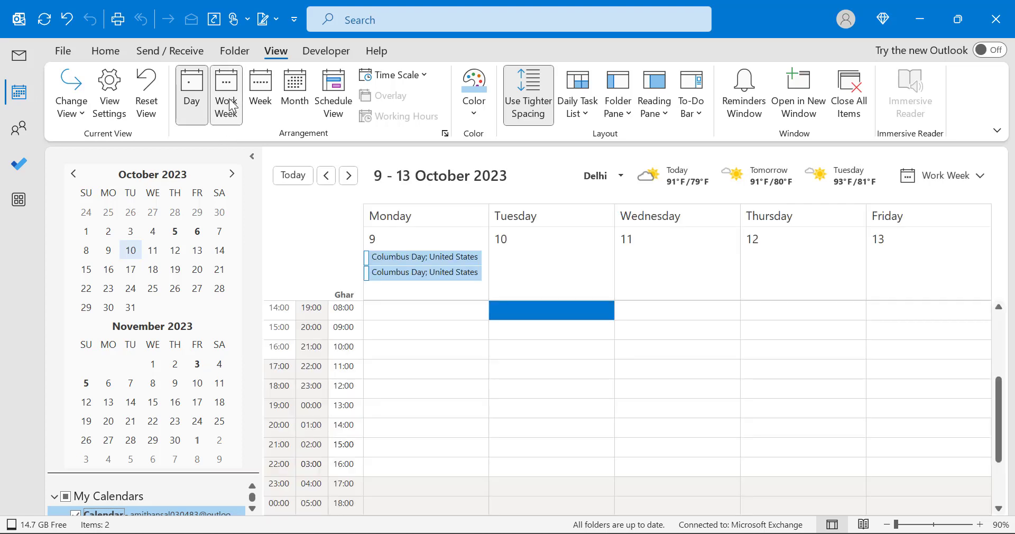
click(262, 99)
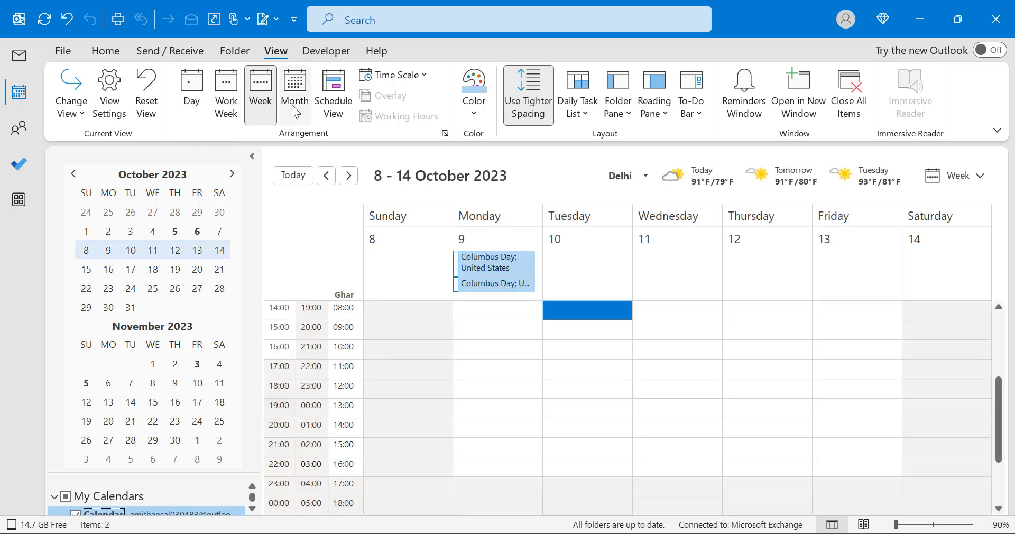
click(295, 108)
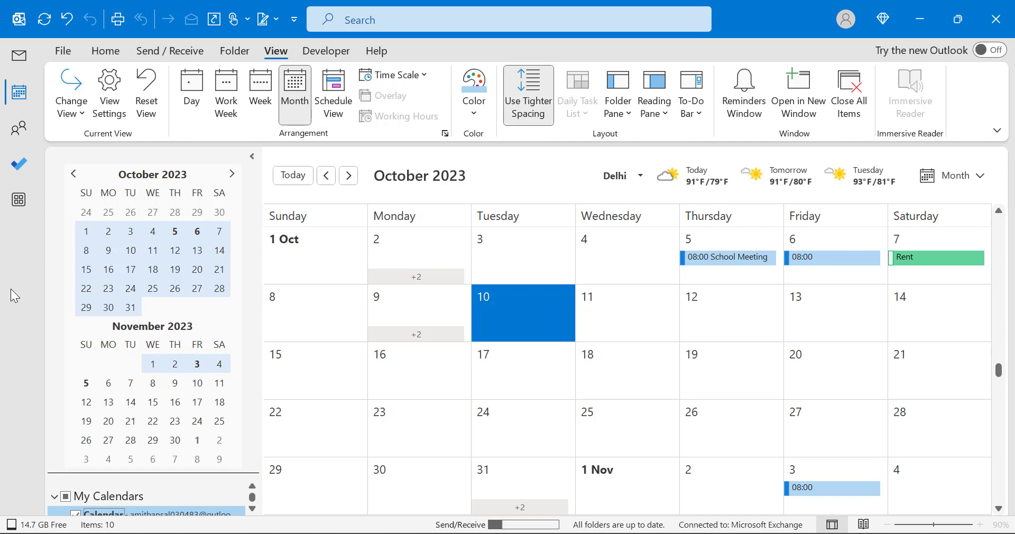
- Display the non-adjacent dates 2, 4, 17, 19 and 30 October and 7, 16, 21 and 30 November 2023 side by side
click(109, 232)
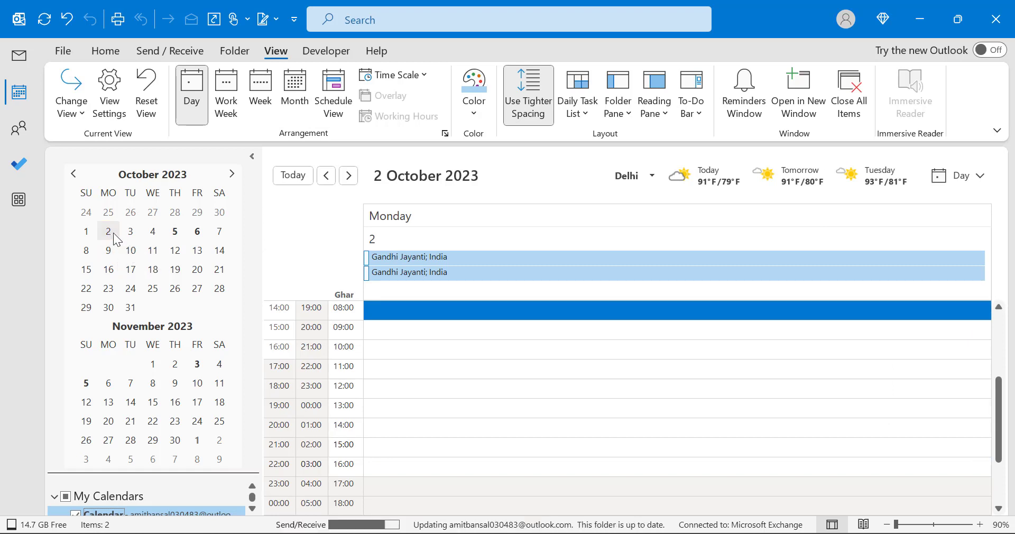
ctrl+click(159, 237)
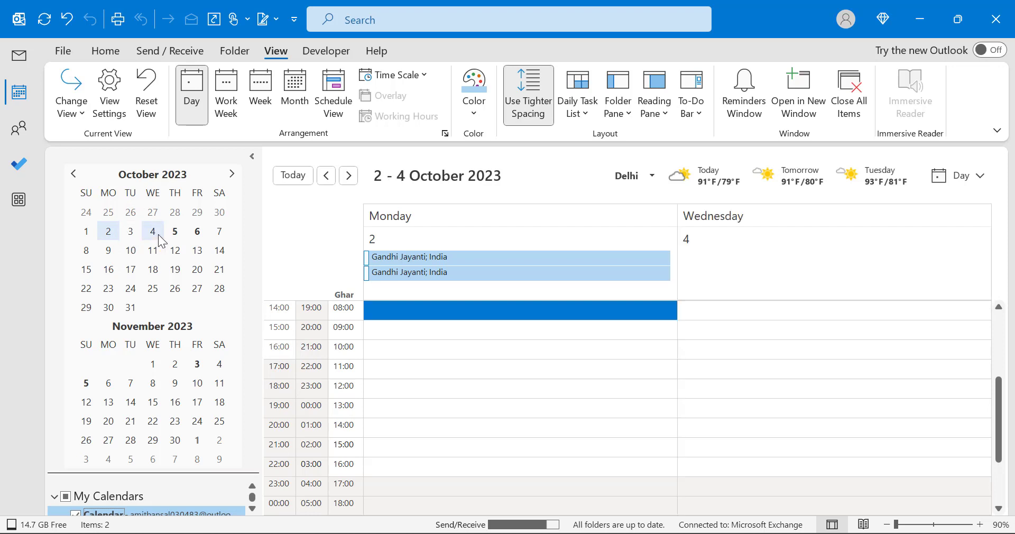
ctrl+click(133, 270)
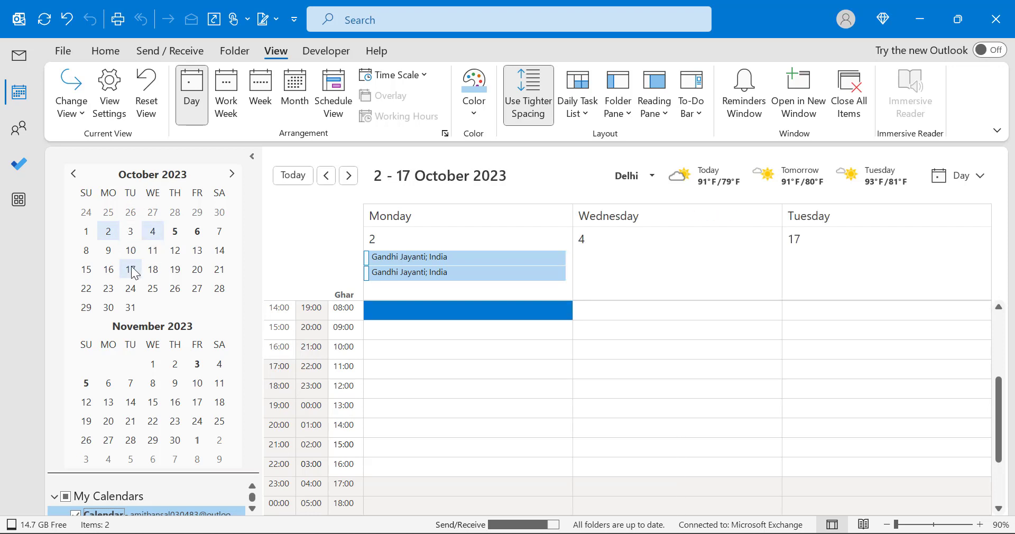
ctrl+click(175, 270)
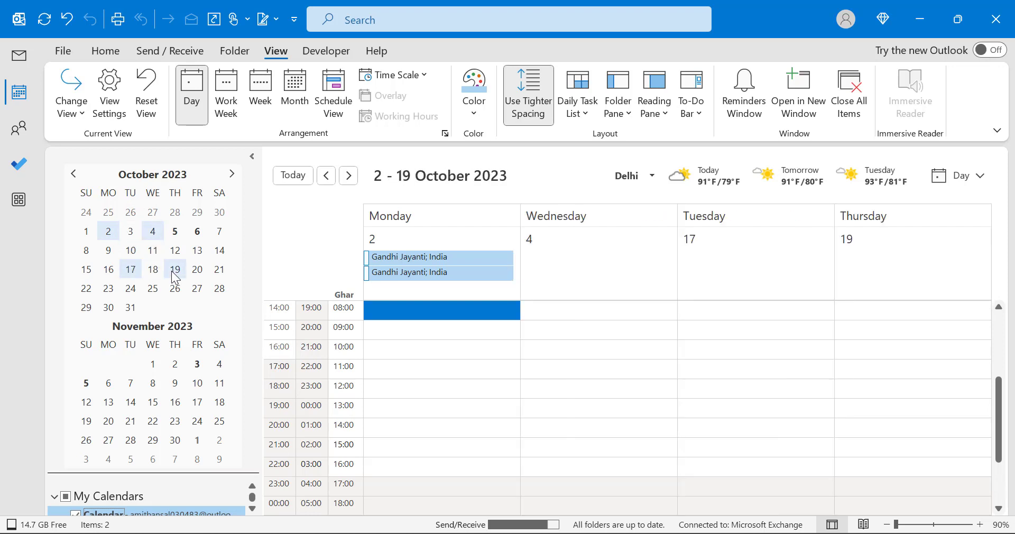
ctrl+click(108, 308)
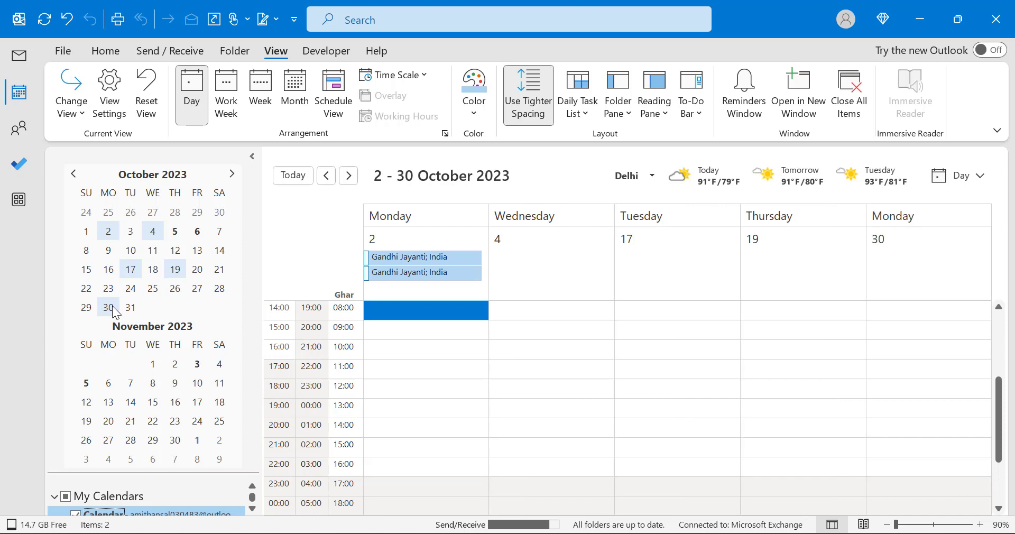
ctrl+click(133, 384)
ctrl+click(175, 402)
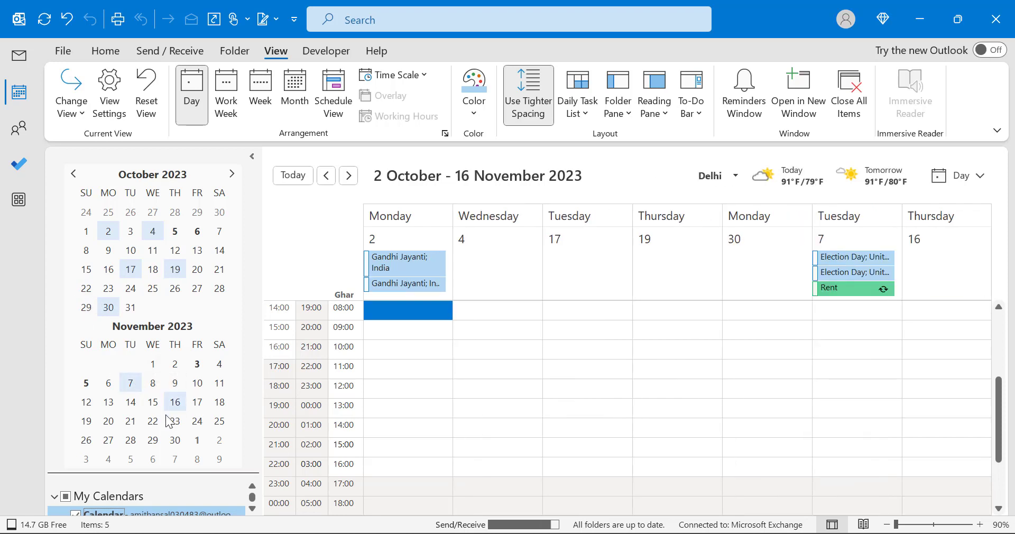
ctrl+click(131, 422)
ctrl+click(176, 444)
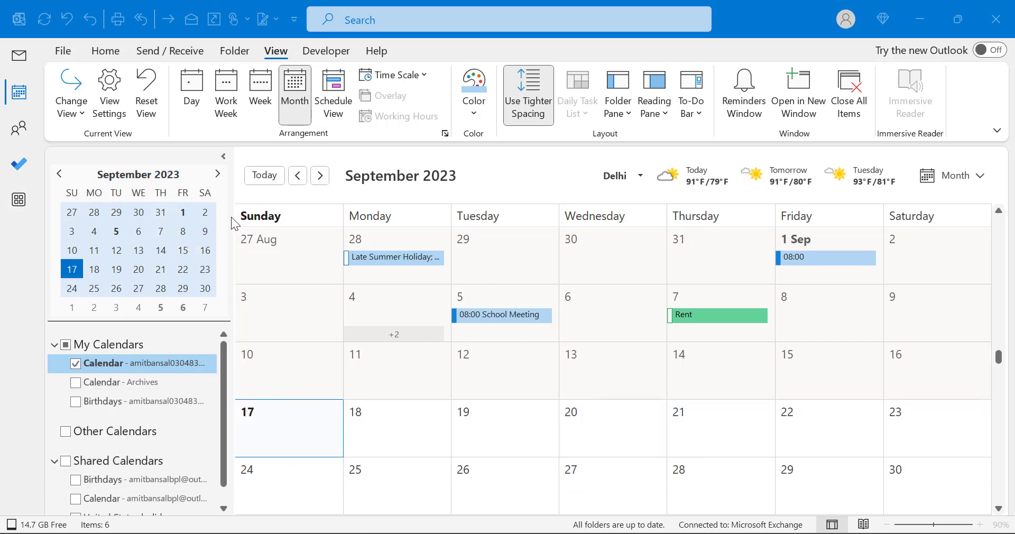
- Widen the folder pane until the Date Navigator fits four months side by side, and extend the Date Navigator downward
drag(234, 221, 439, 229)
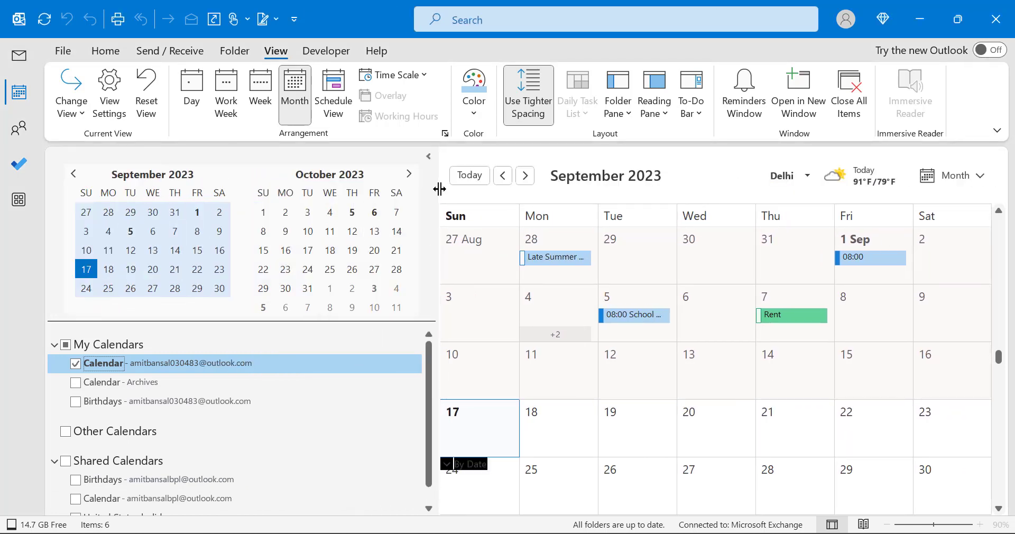
drag(440, 188, 938, 207)
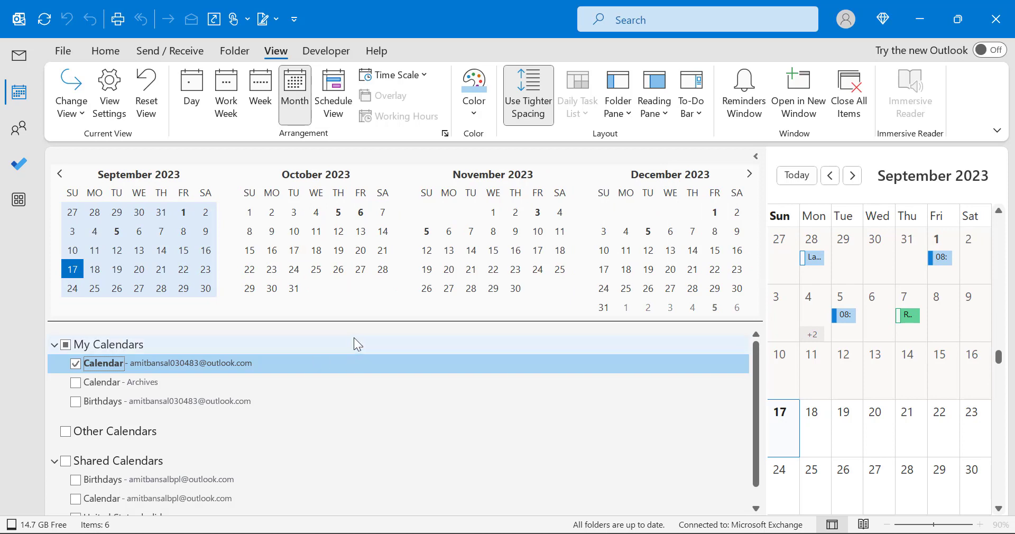
drag(372, 406, 376, 471)
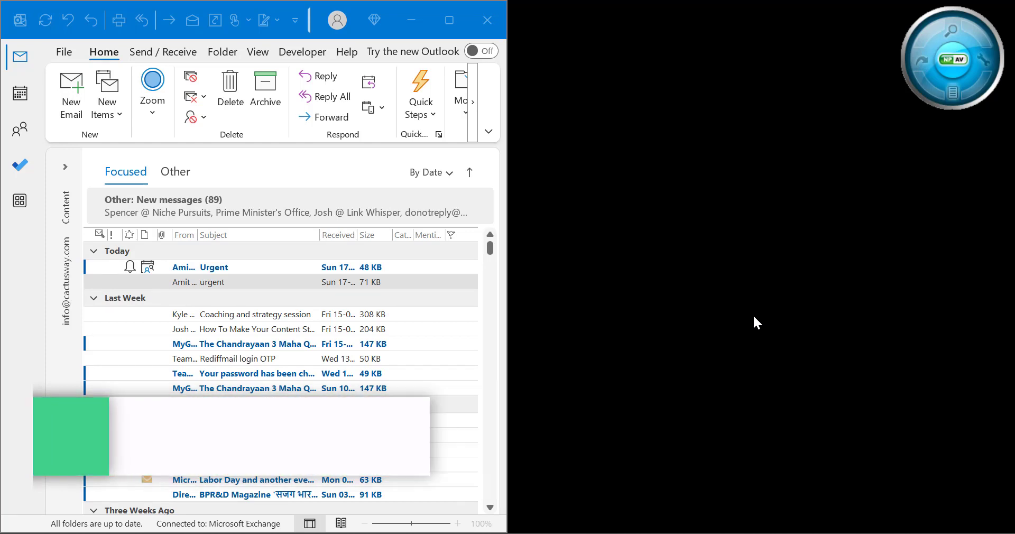
- Open the calendar in a new window from the mail view, place it beside the mail window and stretch it to full height
click(16, 80)
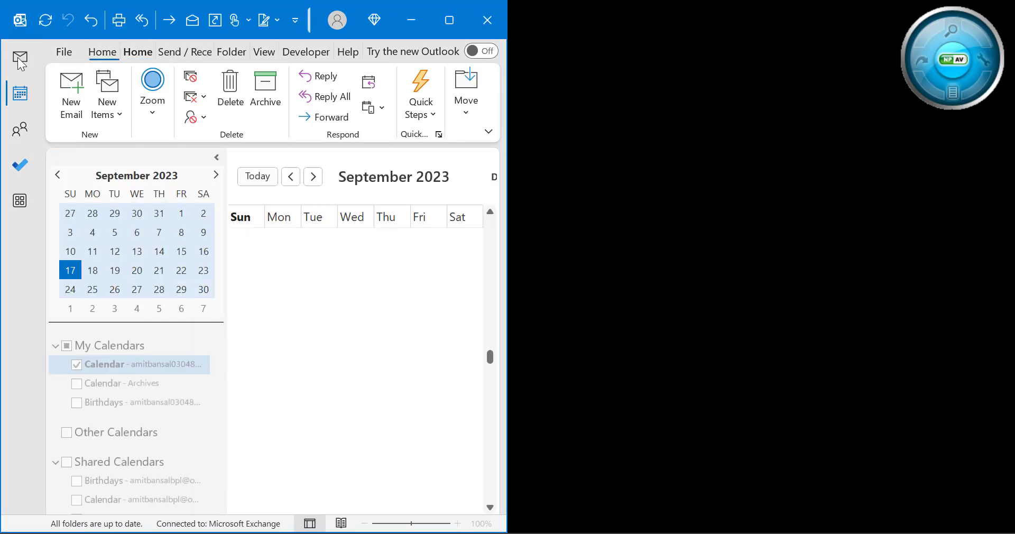
click(20, 59)
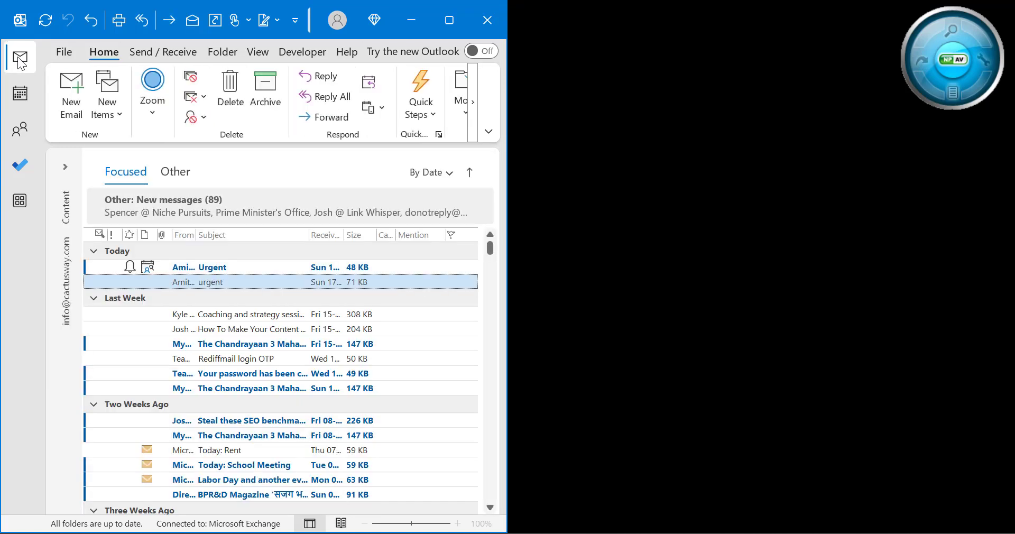
mouse_move(22, 103)
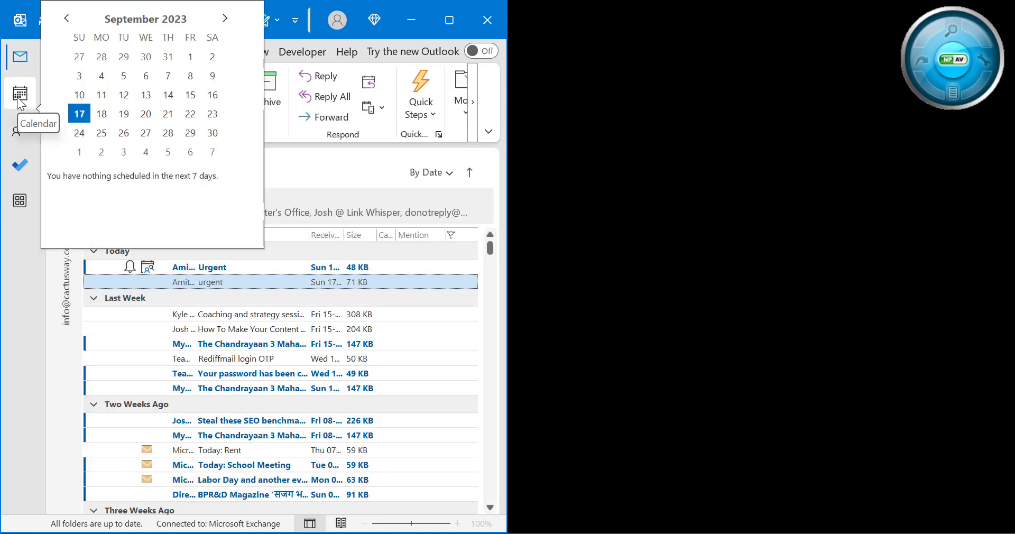
right_click(21, 103)
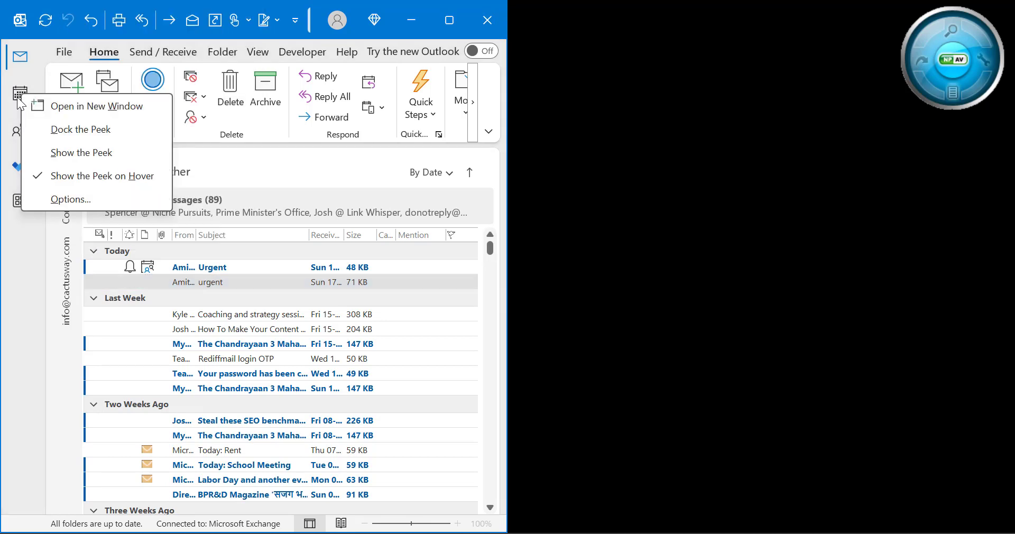
click(32, 106)
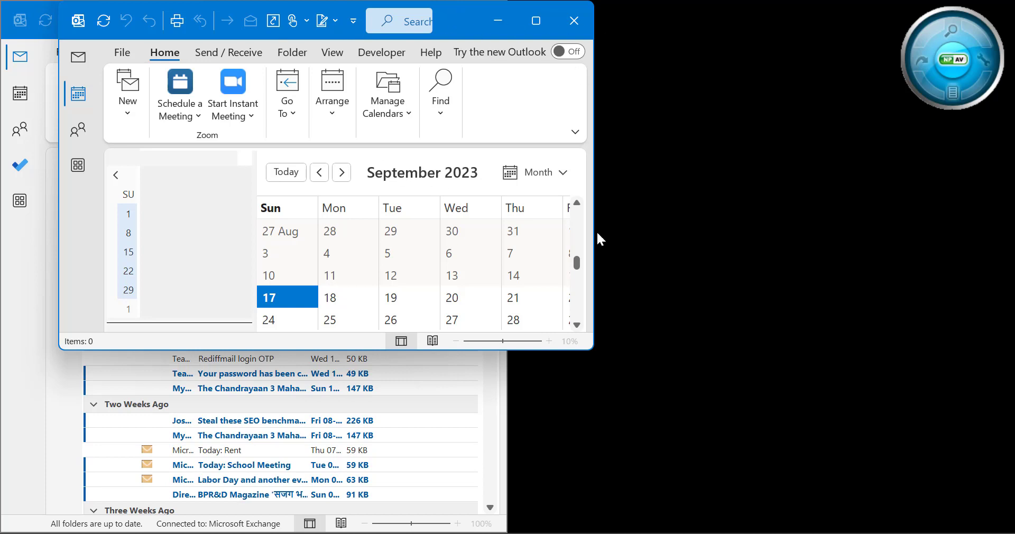
drag(456, 11, 904, 18)
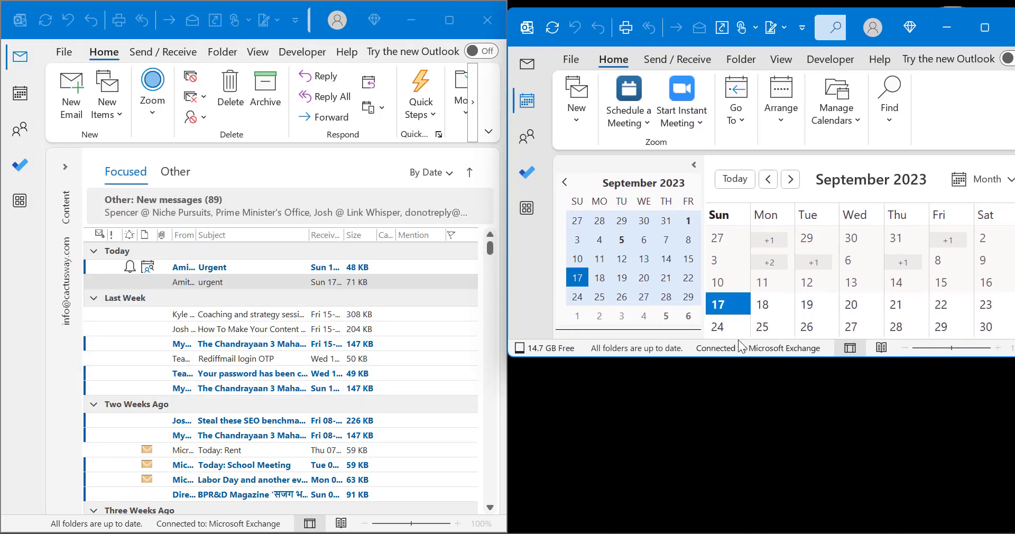
drag(720, 356, 729, 528)
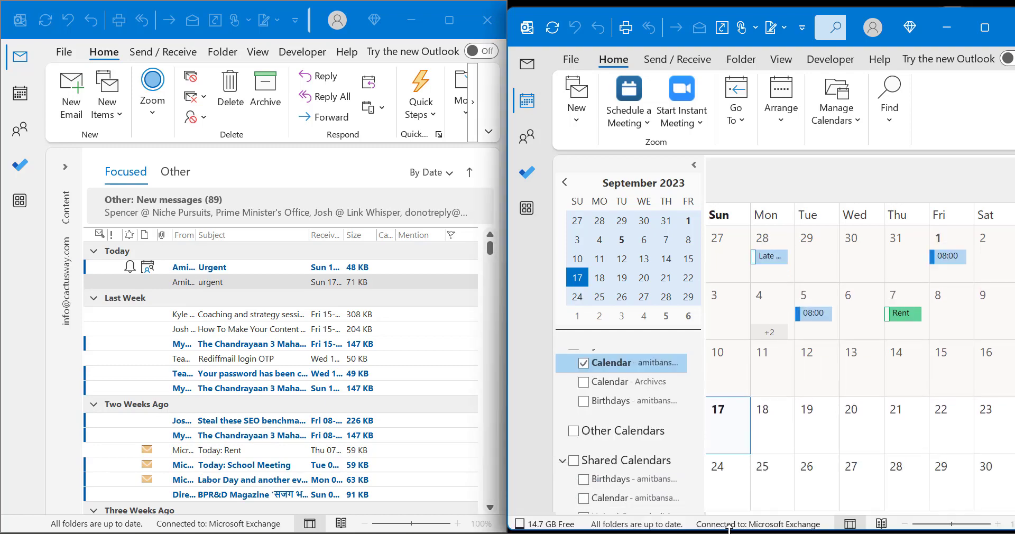